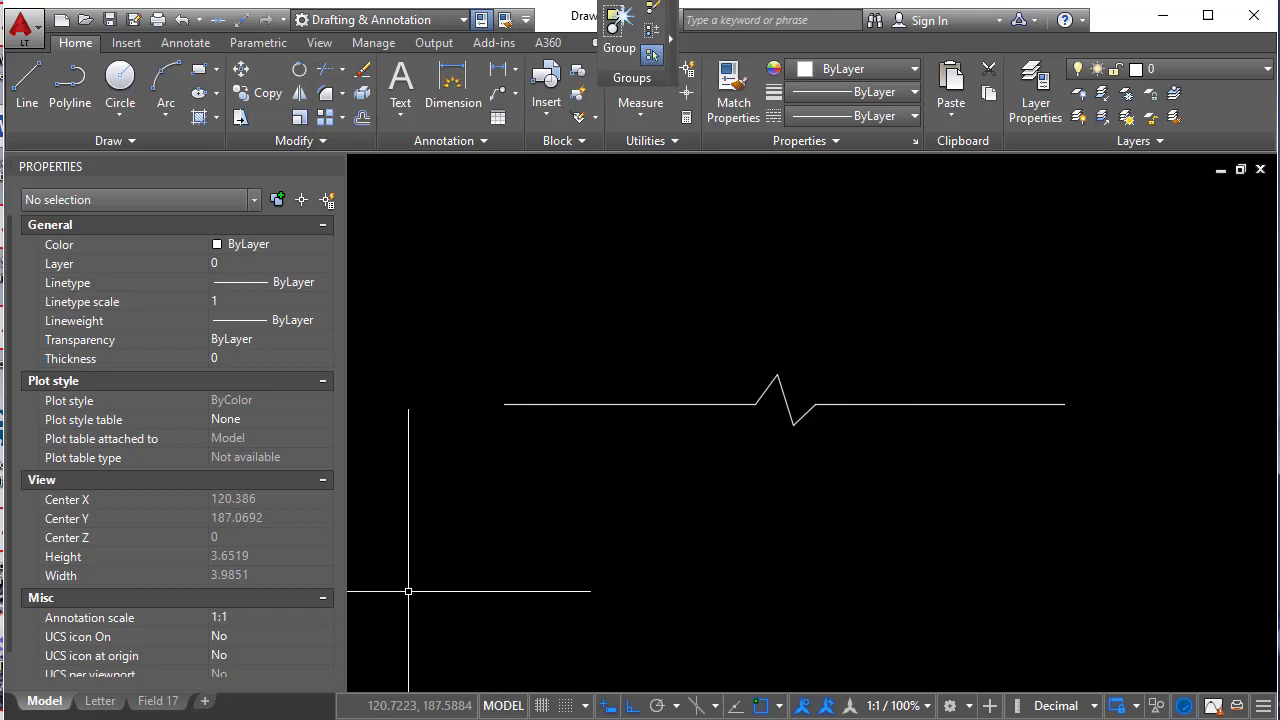
- Select the sample break line block and stretch its right end shorter, then back out
left_click(893, 473)
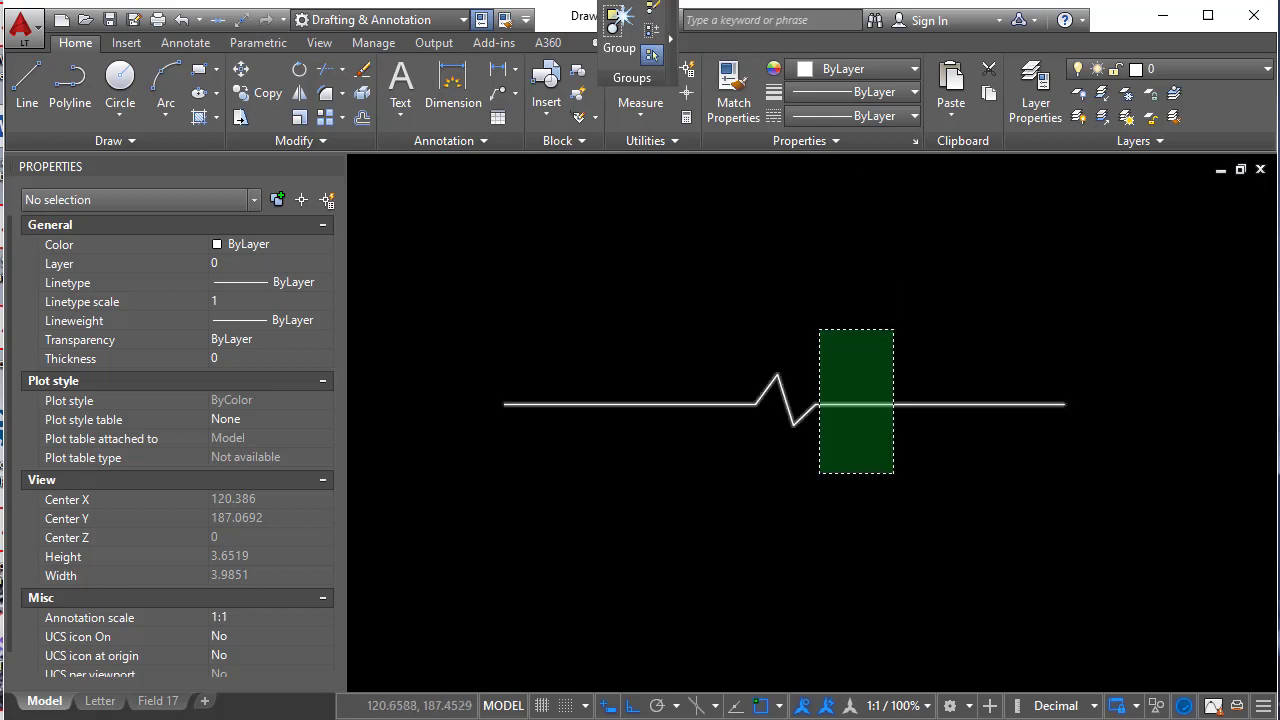
left_click(820, 329)
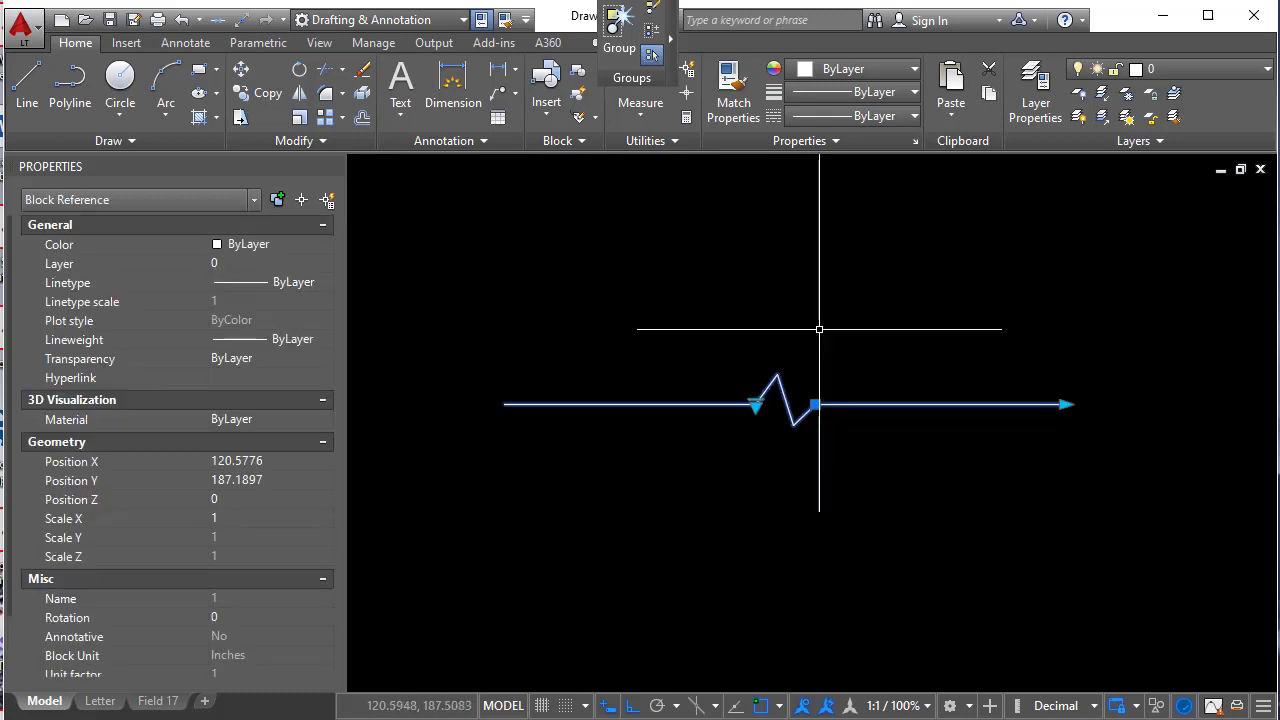
left_click(1064, 404)
left_click(929, 404)
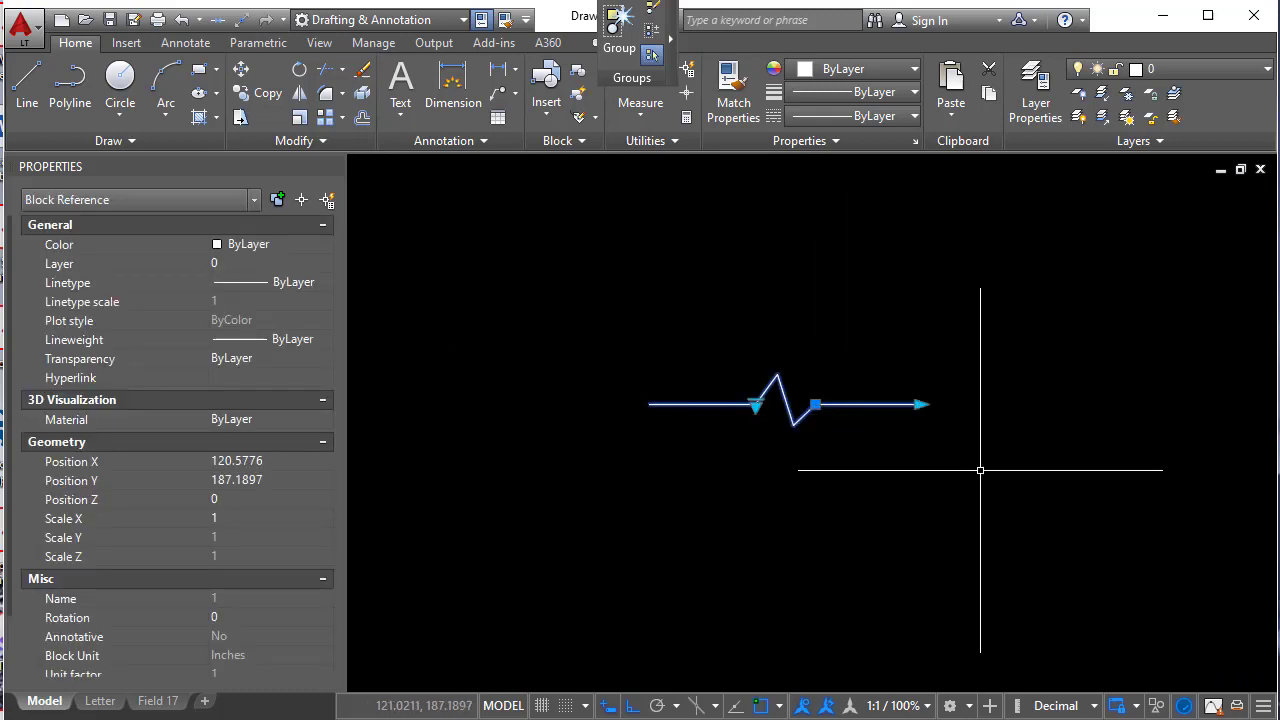
left_click(919, 404)
left_click(1061, 491)
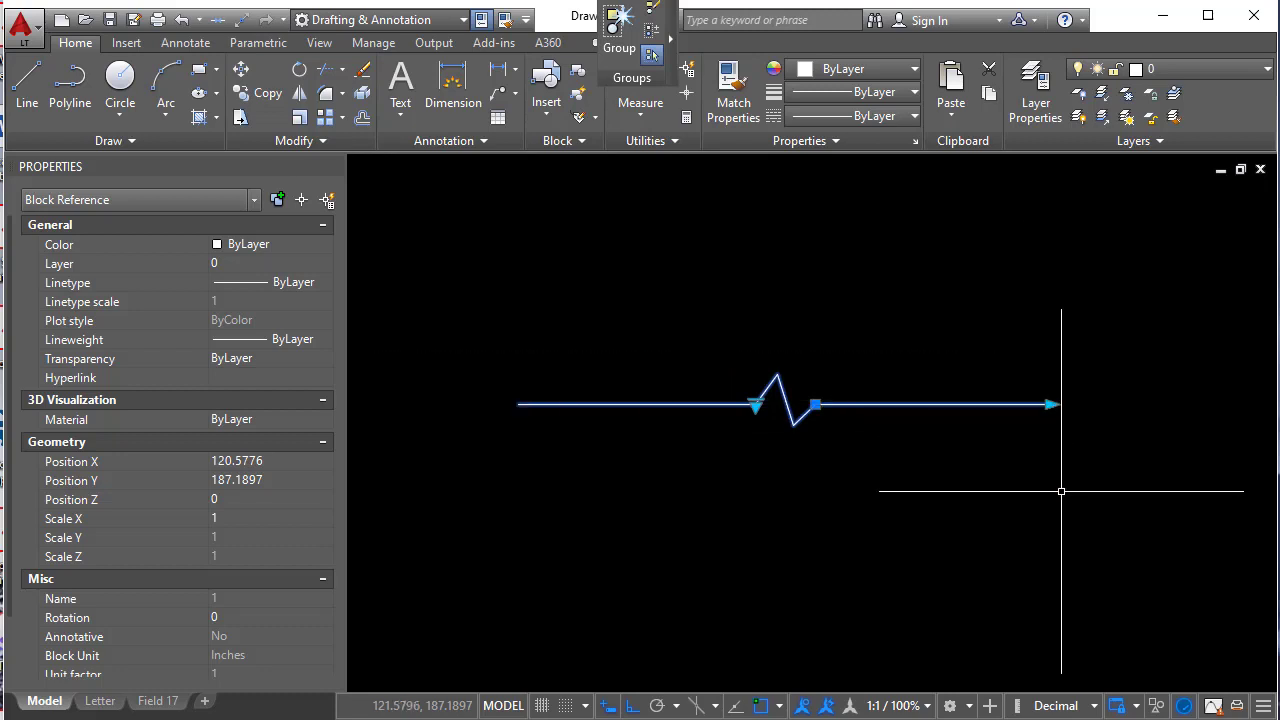
key("Escape")
- Switch the block's visibility state to the double break line, then back to single
left_click(960, 480)
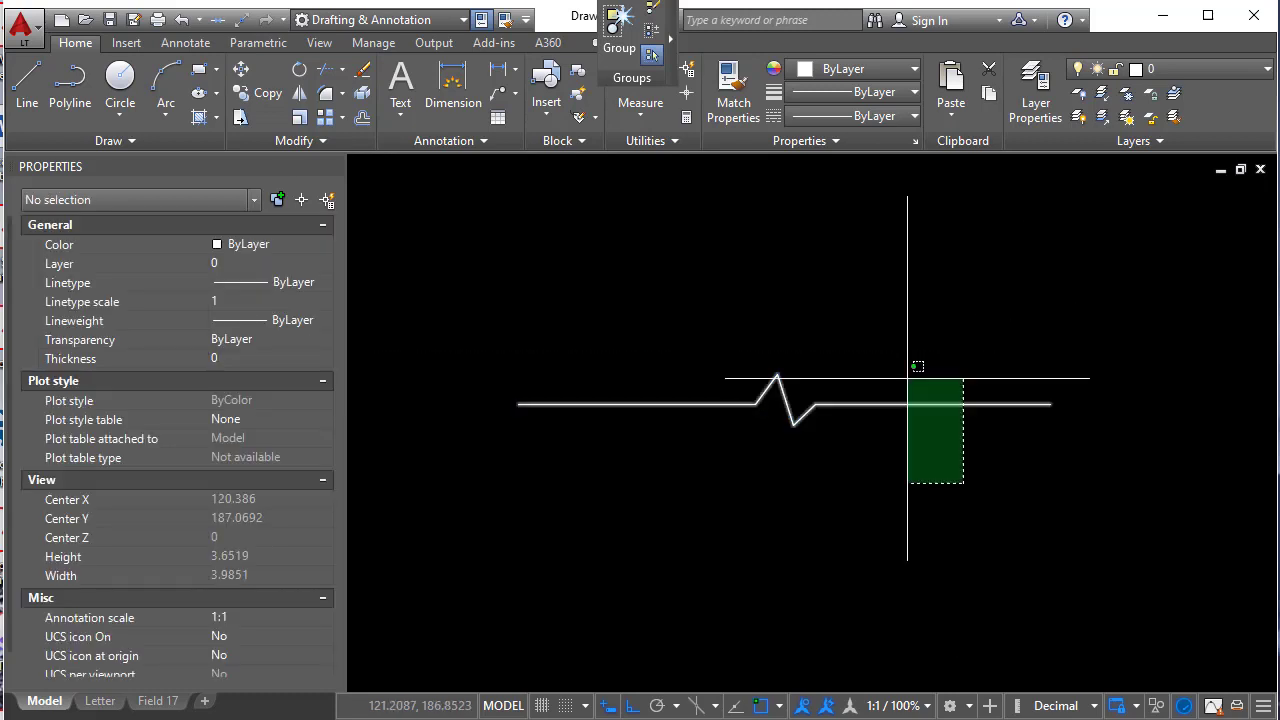
left_click(903, 366)
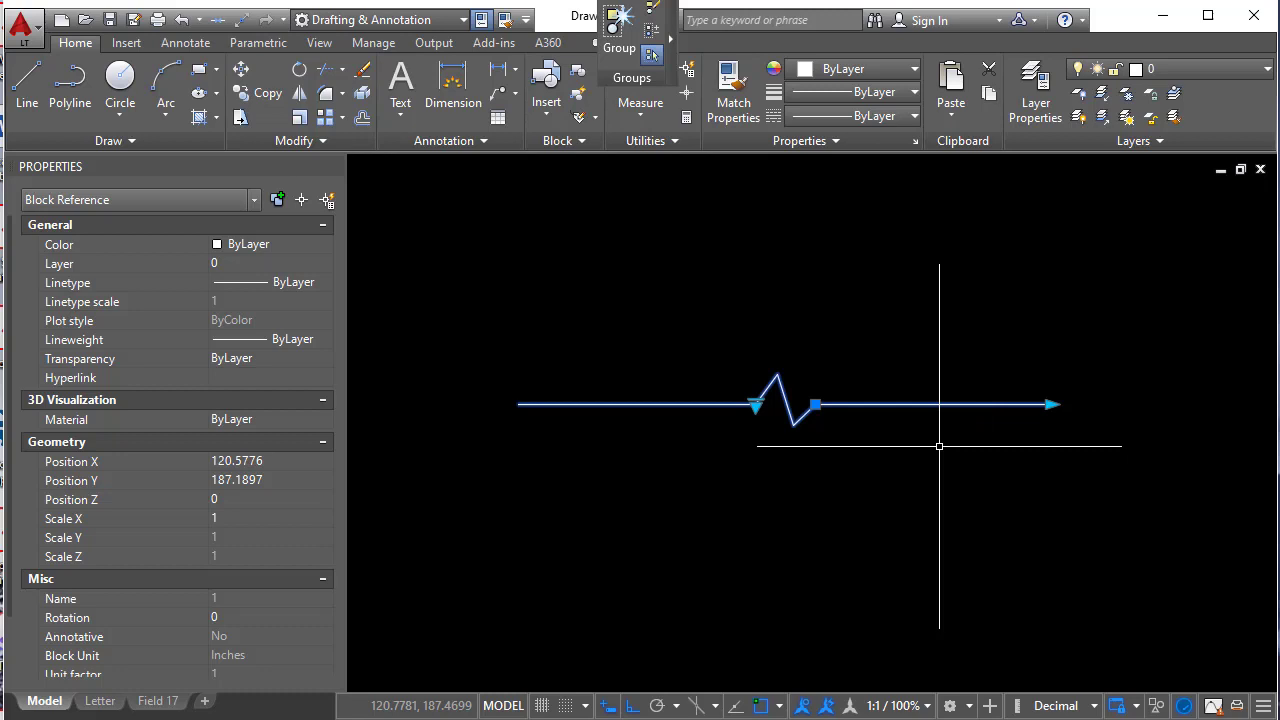
left_click(753, 405)
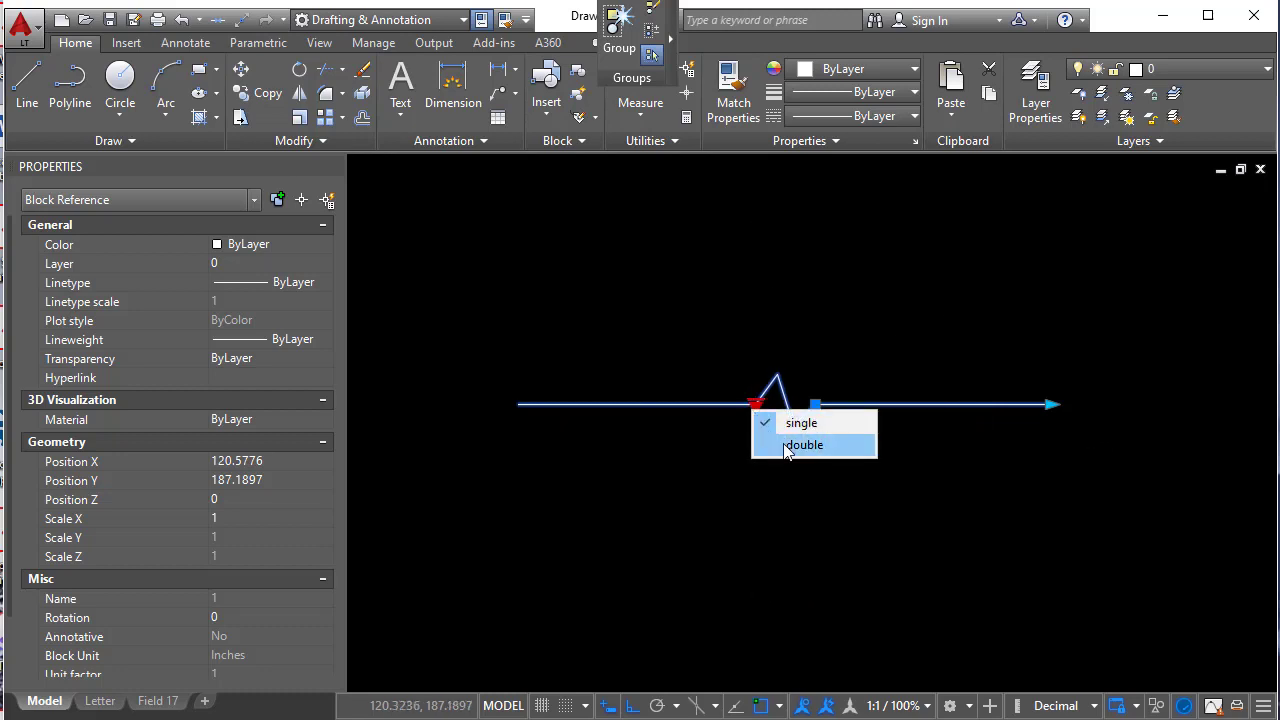
left_click(803, 445)
left_click(753, 405)
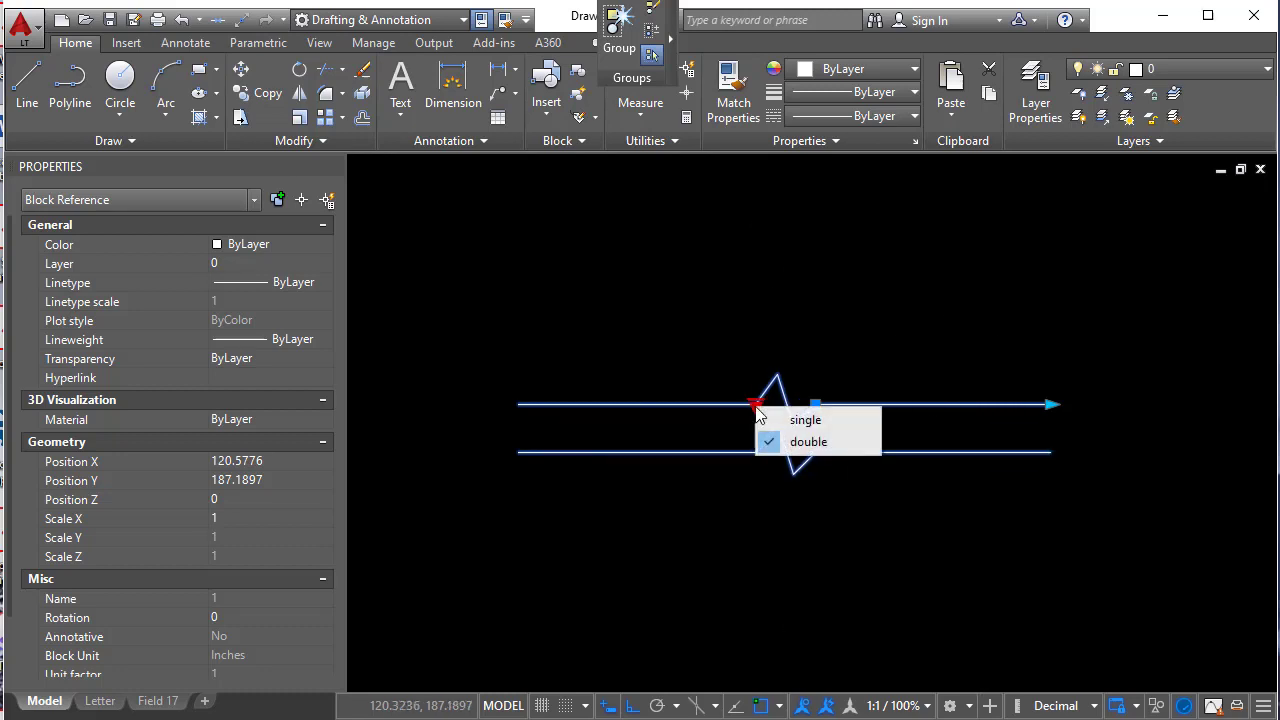
left_click(796, 424)
key("Escape")
left_click(955, 470)
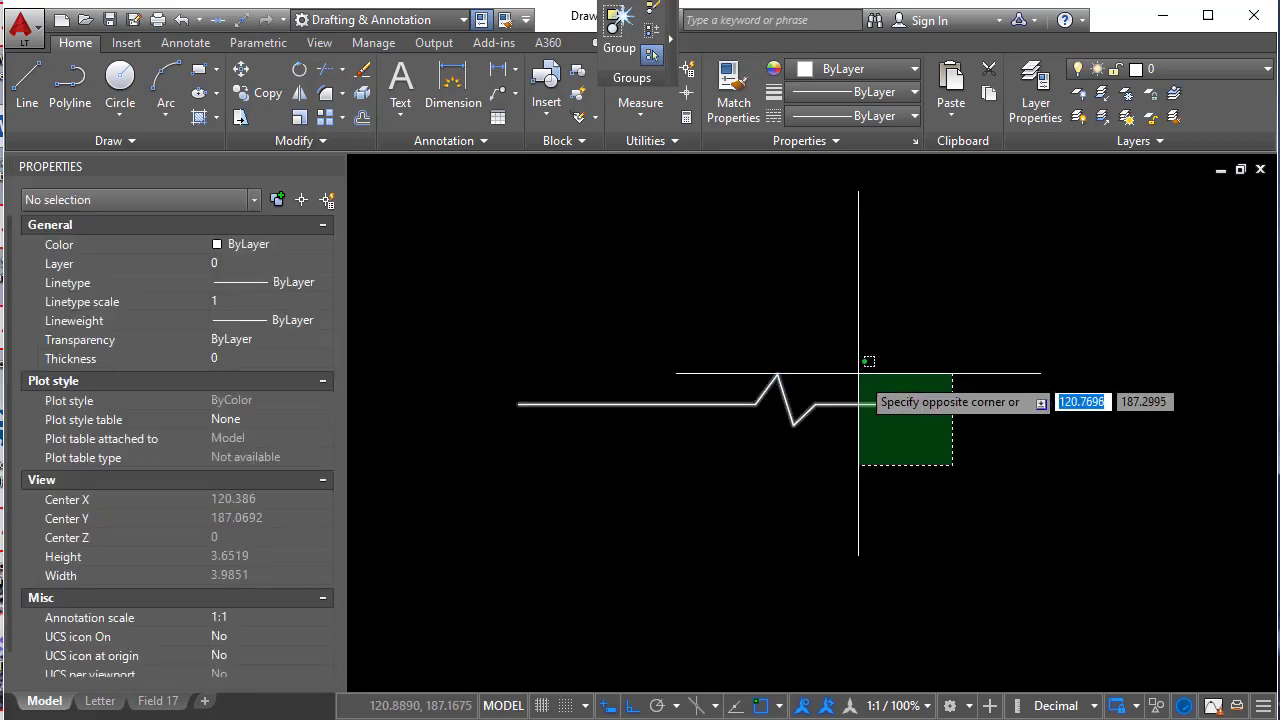
- Move the sample break line block higher up in the drawing
left_click(858, 372)
key("Return")
left_click(903, 434)
left_click(885, 307)
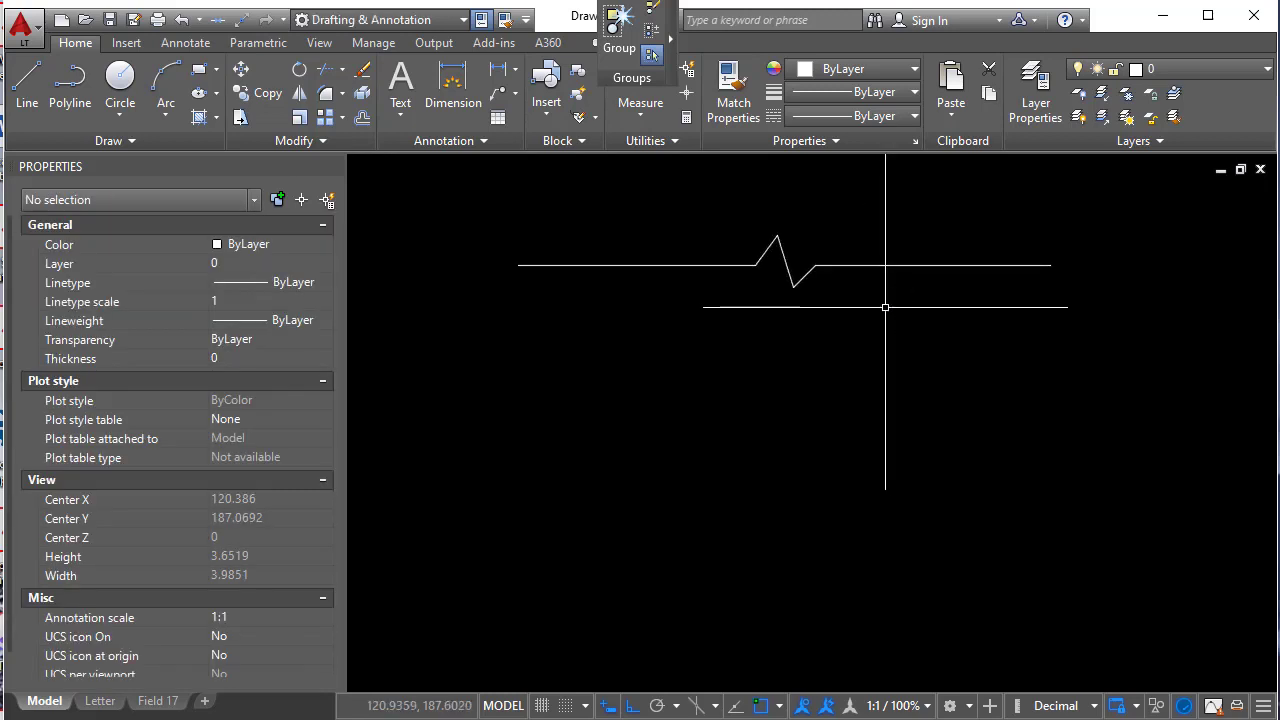
- Draw a 2-unit horizontal line below the block with the L command
type("l")
key("Return")
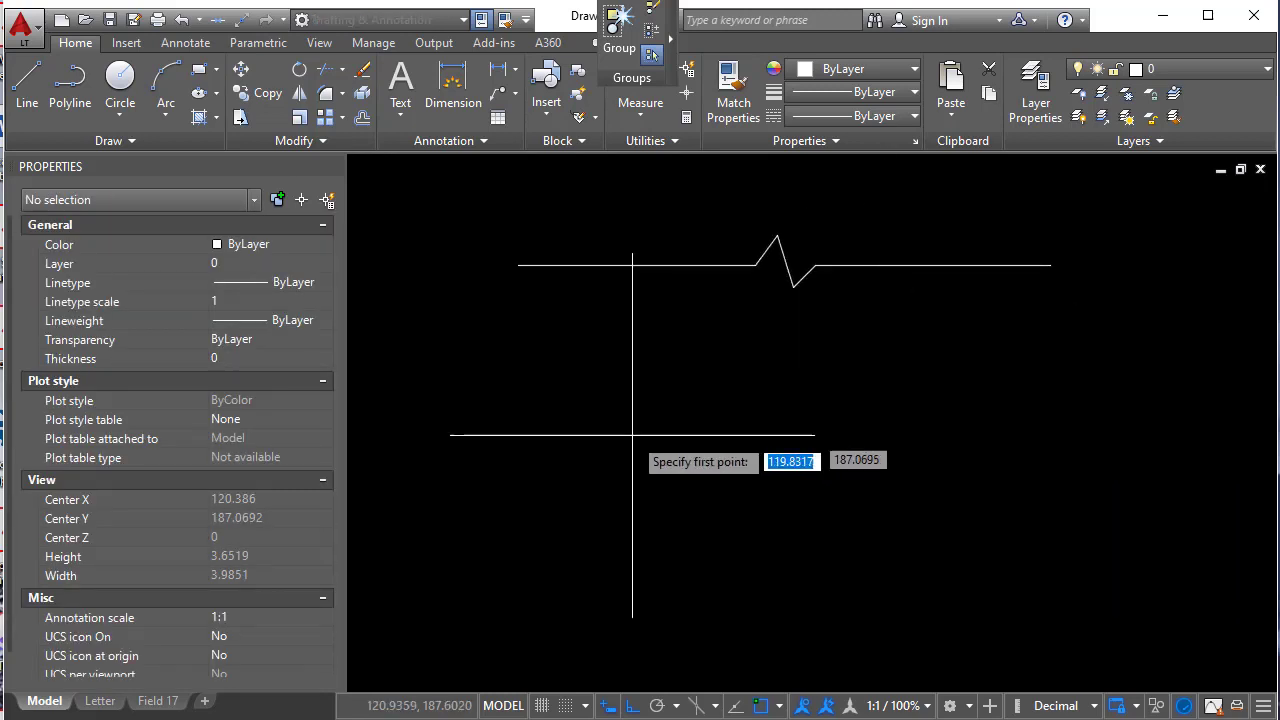
left_click(555, 527)
type("2")
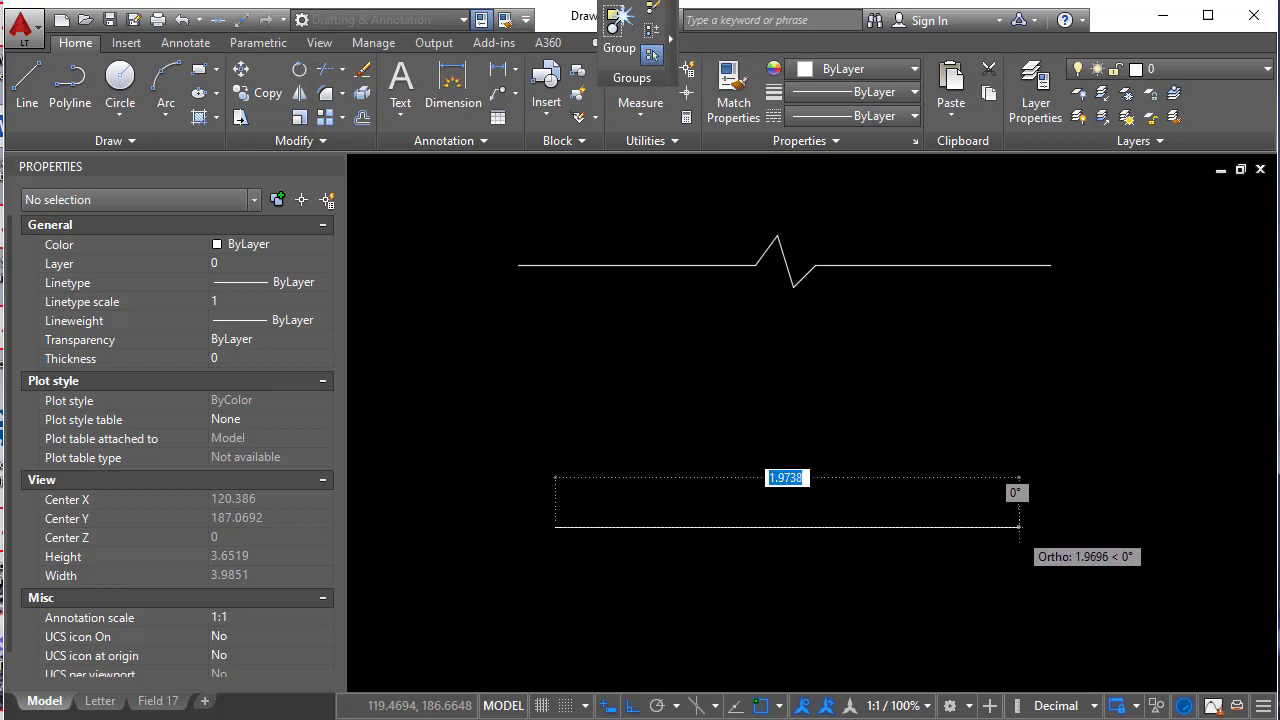
key("Return")
key("Return")
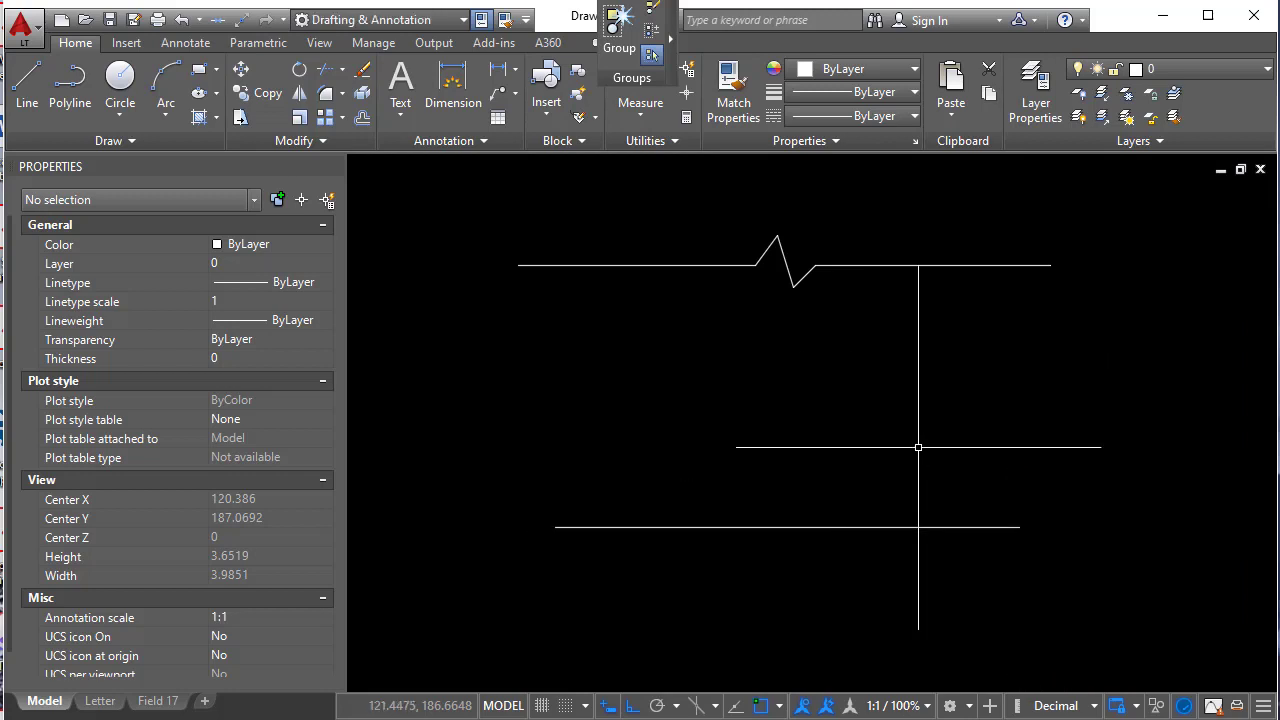
- Trace a polyline along the line with a zigzag peak and low point near its right end
left_click(72, 85)
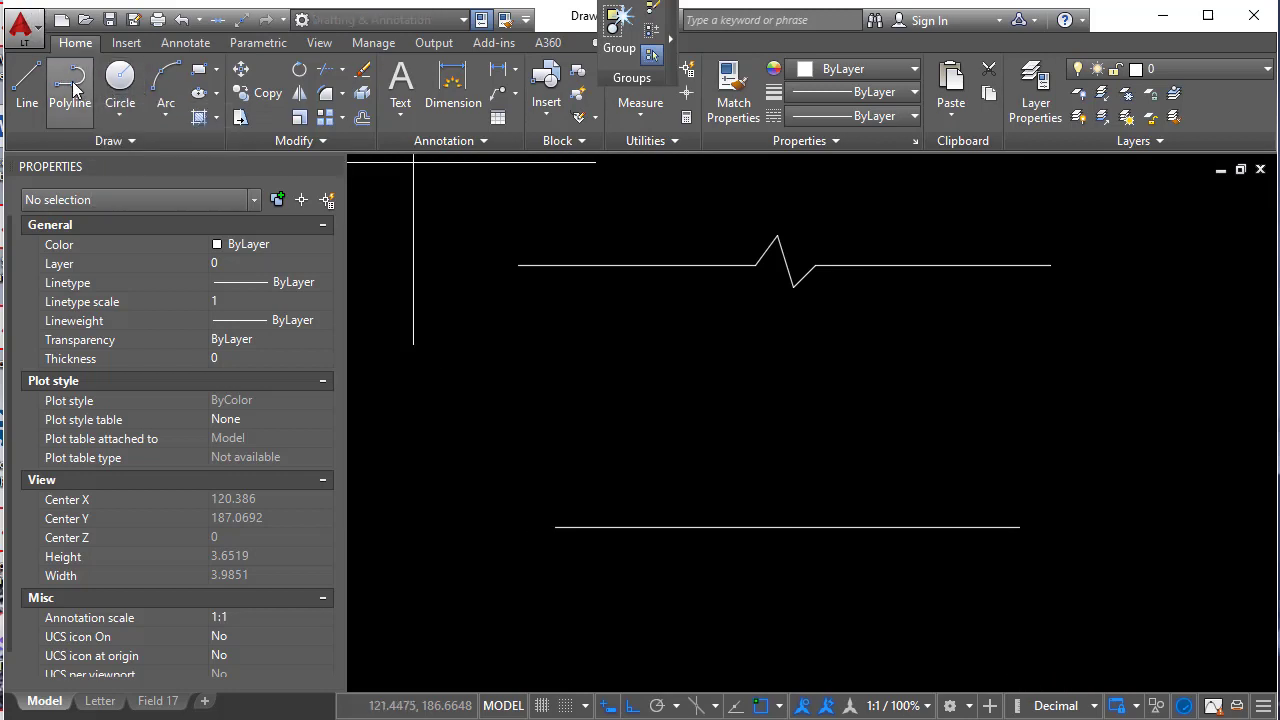
left_click(555, 527)
left_click(774, 527)
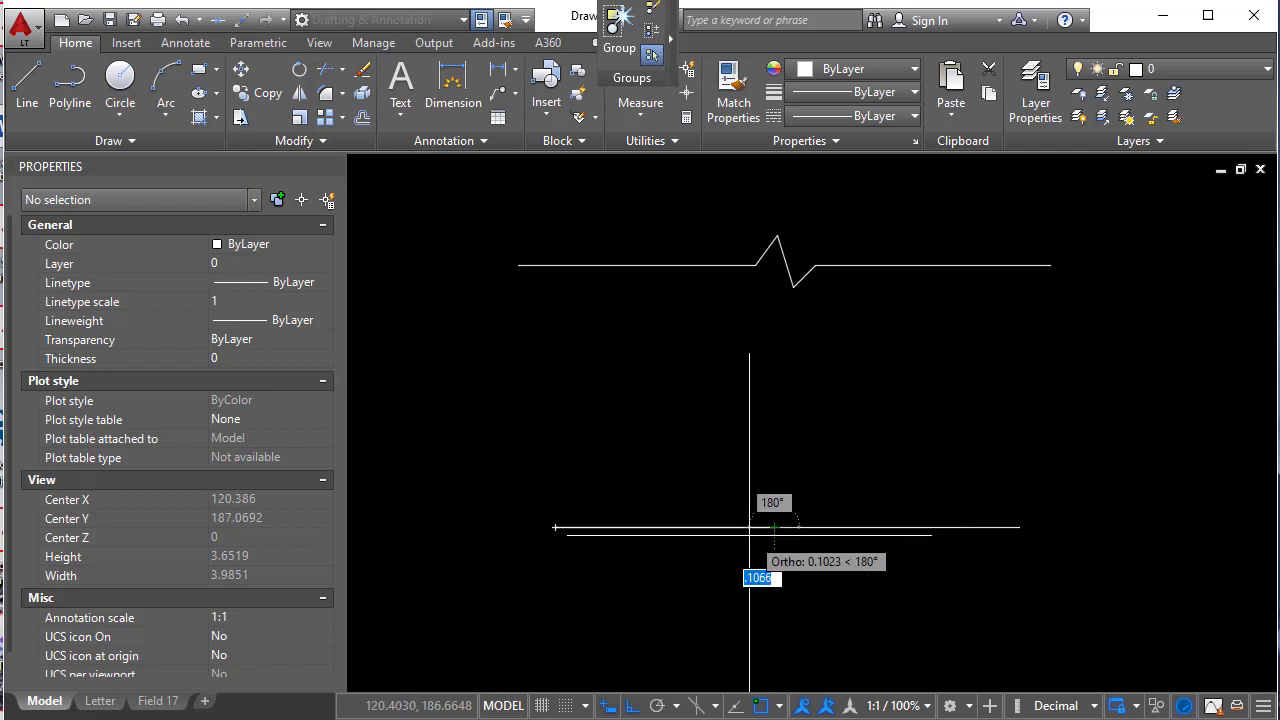
left_click(798, 506)
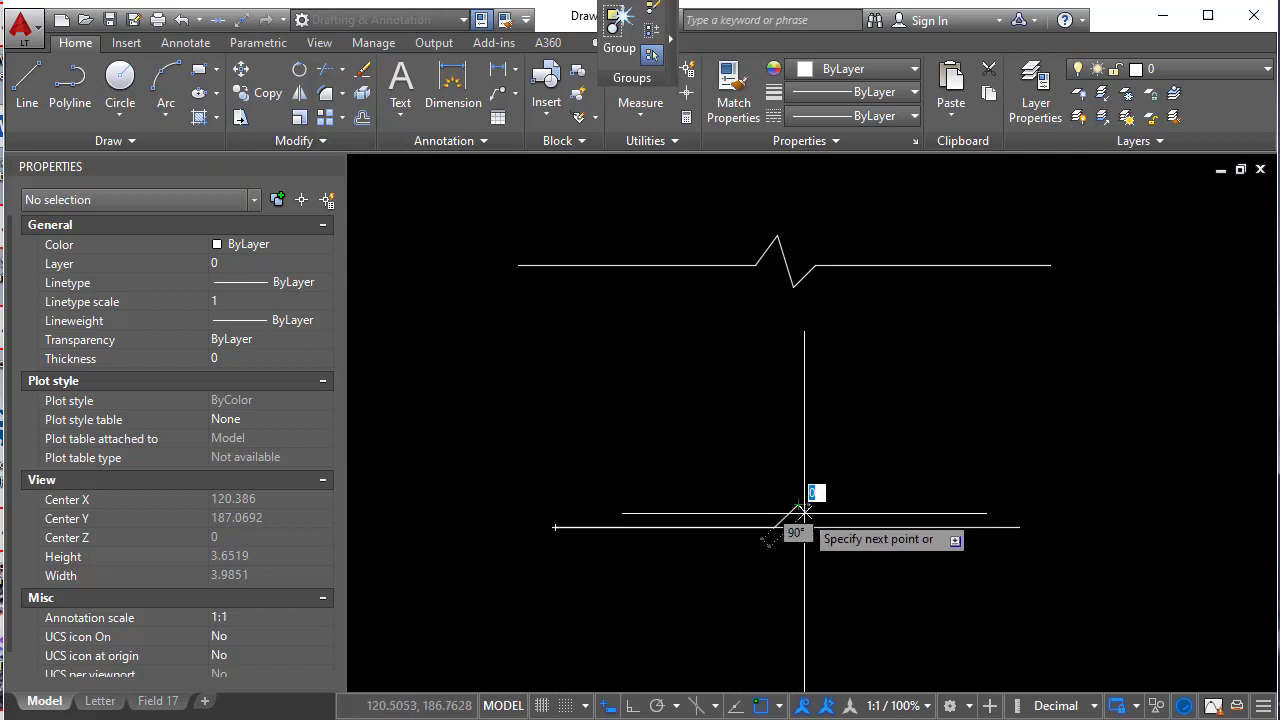
left_click(826, 554)
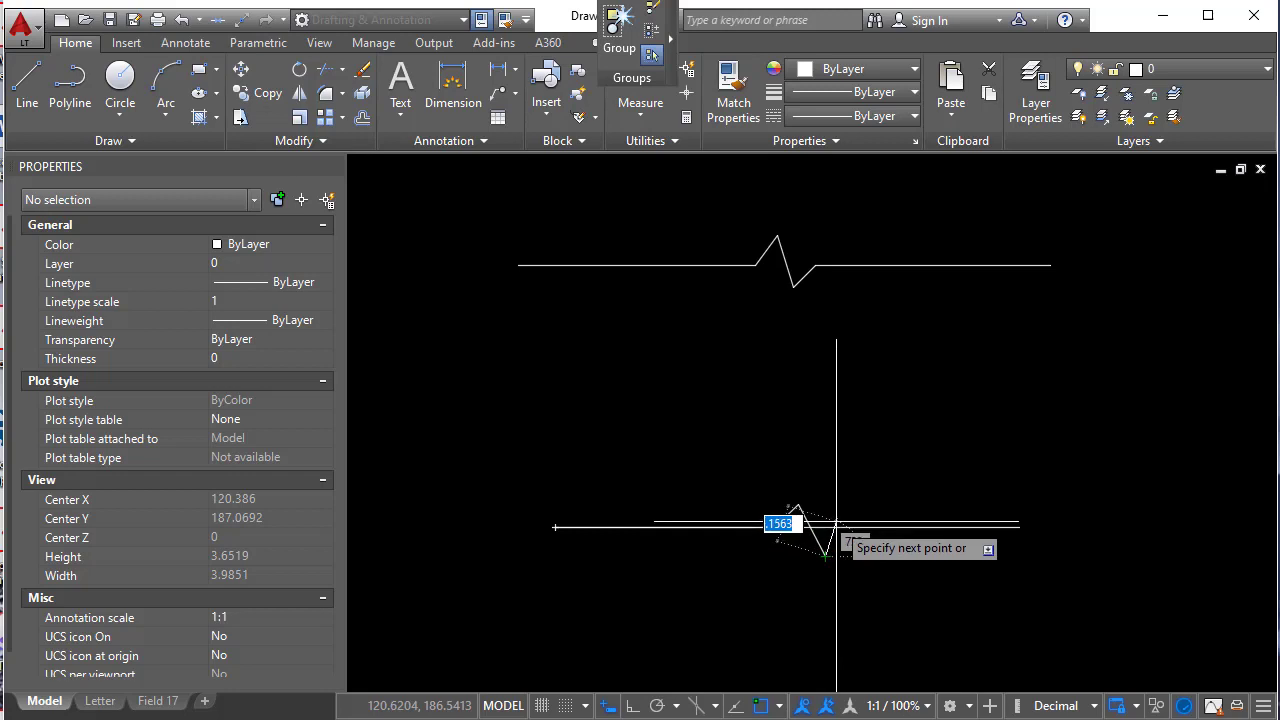
left_click(836, 527)
key("Return")
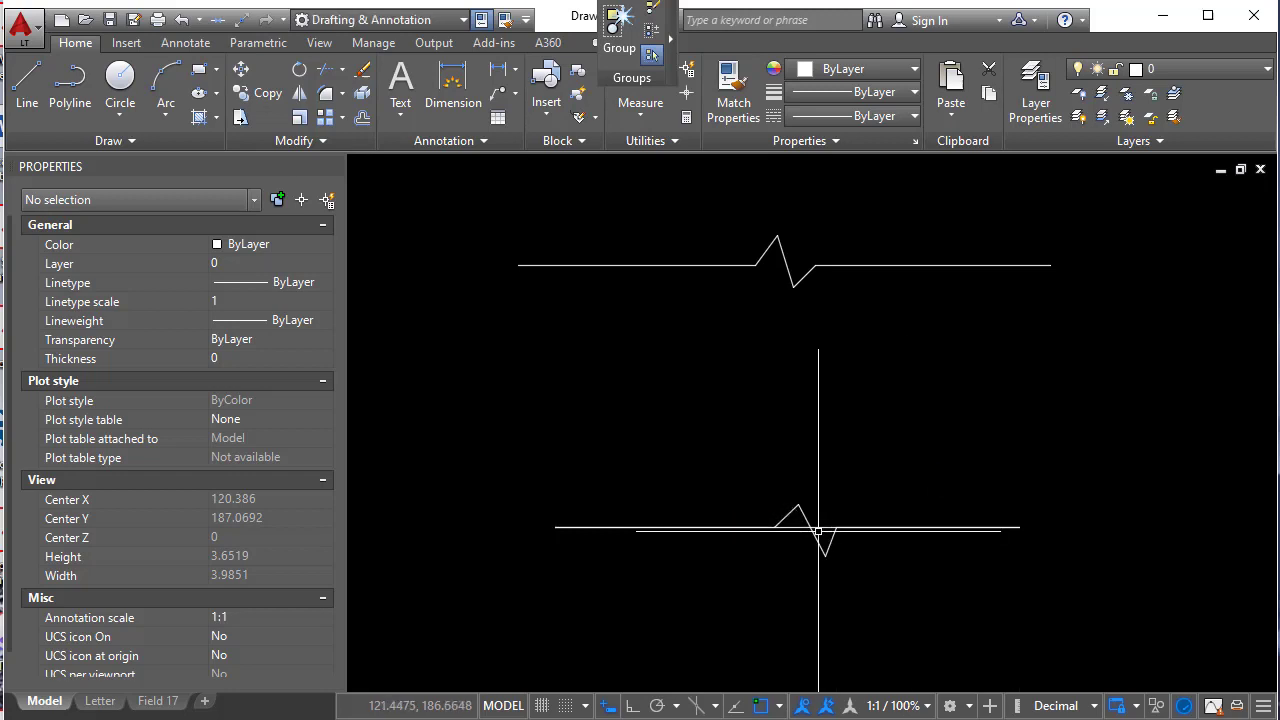
left_click(820, 527)
key("Escape")
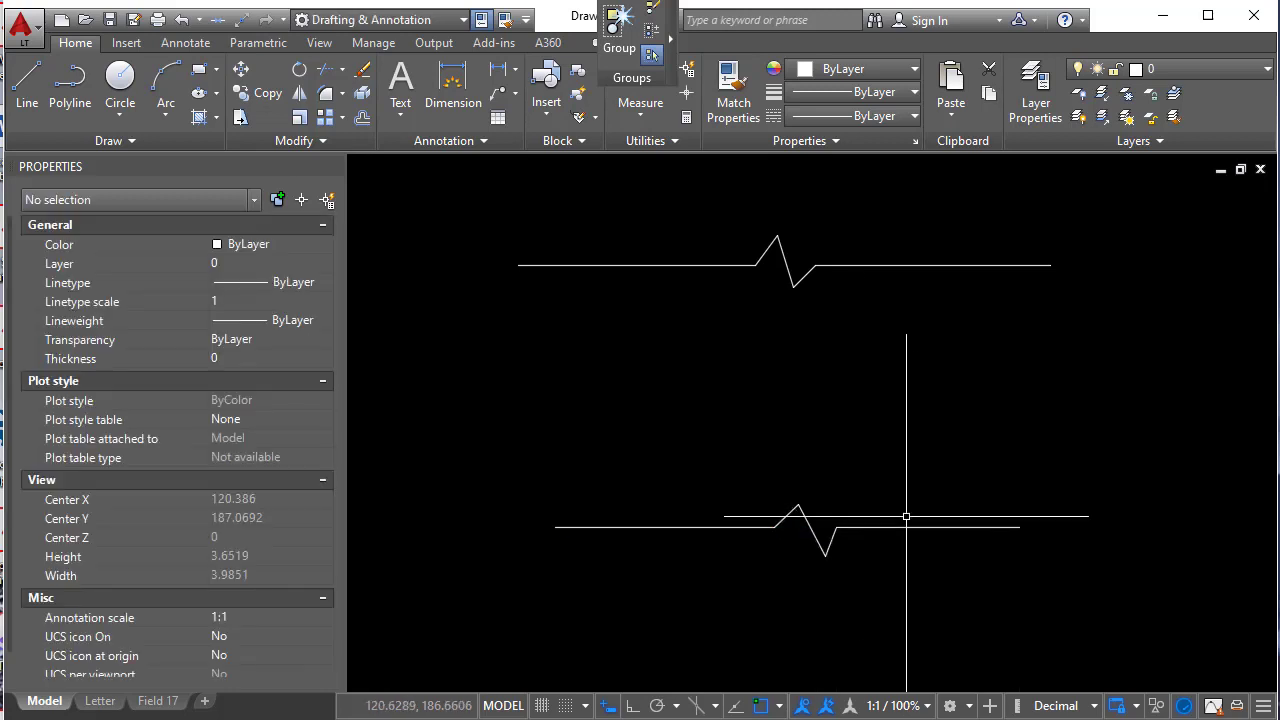
- Copy the zigzag polyline straight down 0.2 units with Ortho on, forming a double line
left_click(850, 548)
left_click(808, 441)
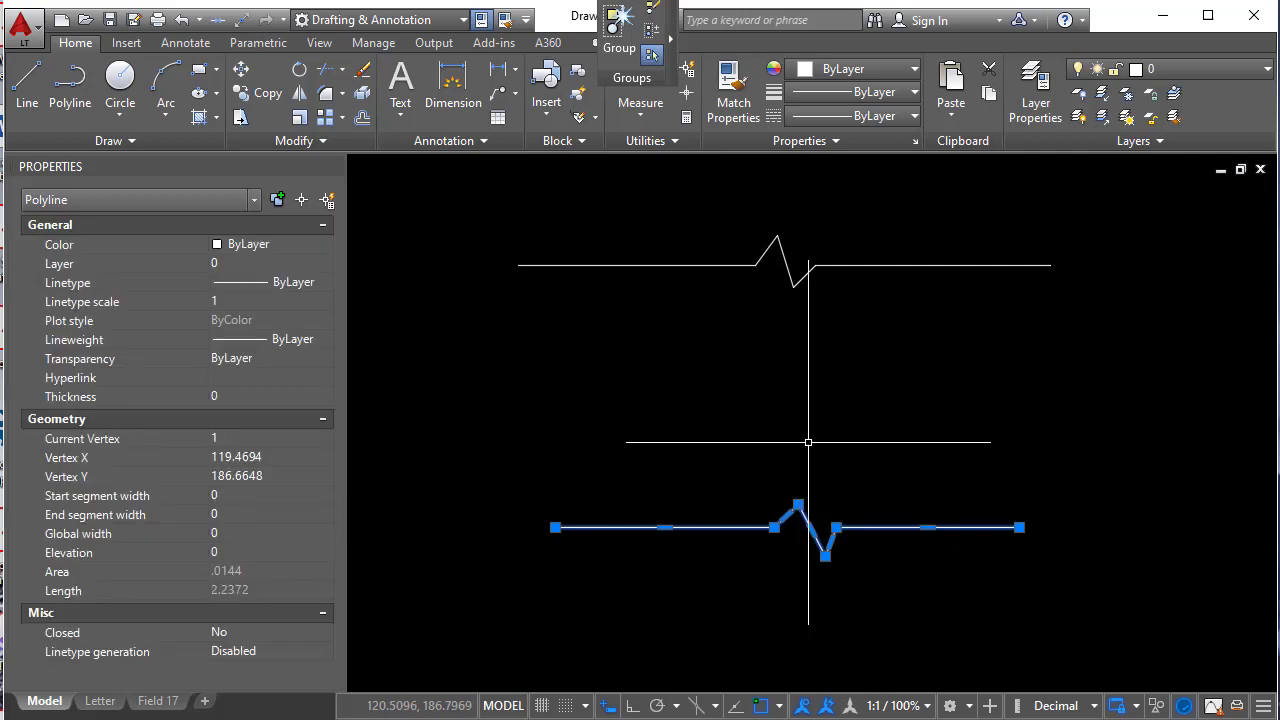
type("co")
key("Return")
left_click(1046, 405)
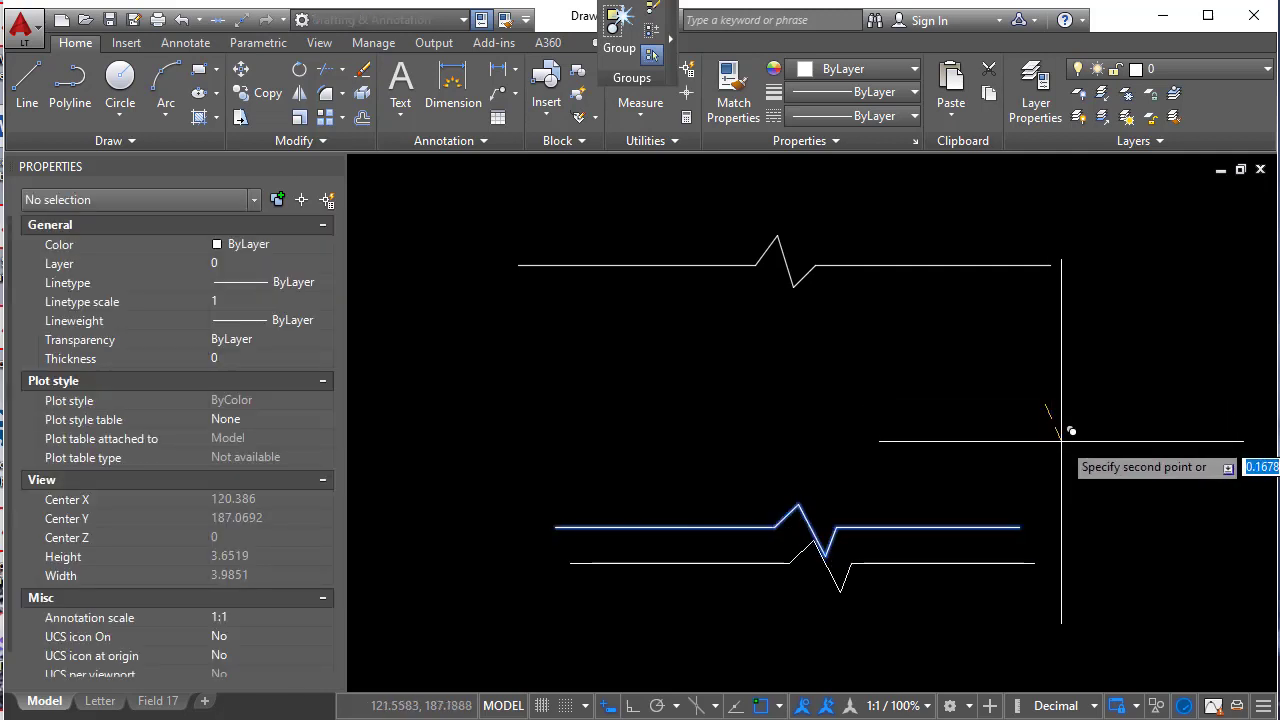
key("F8")
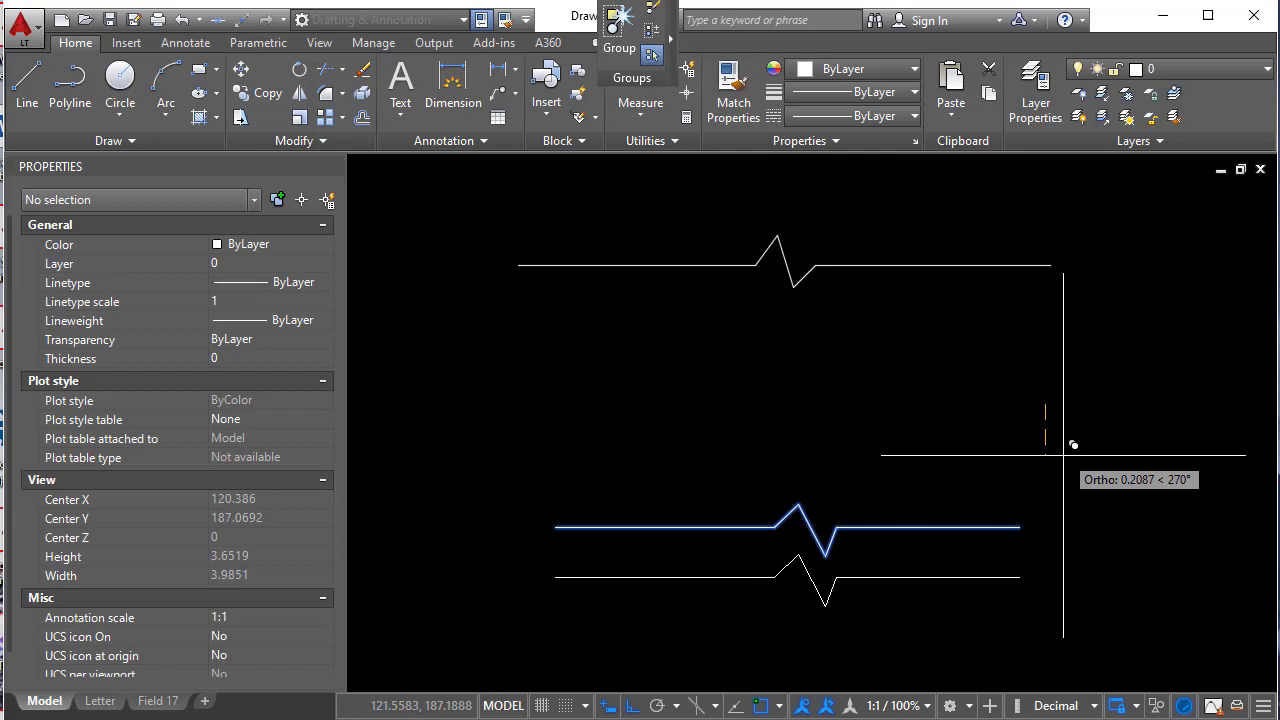
type(".2")
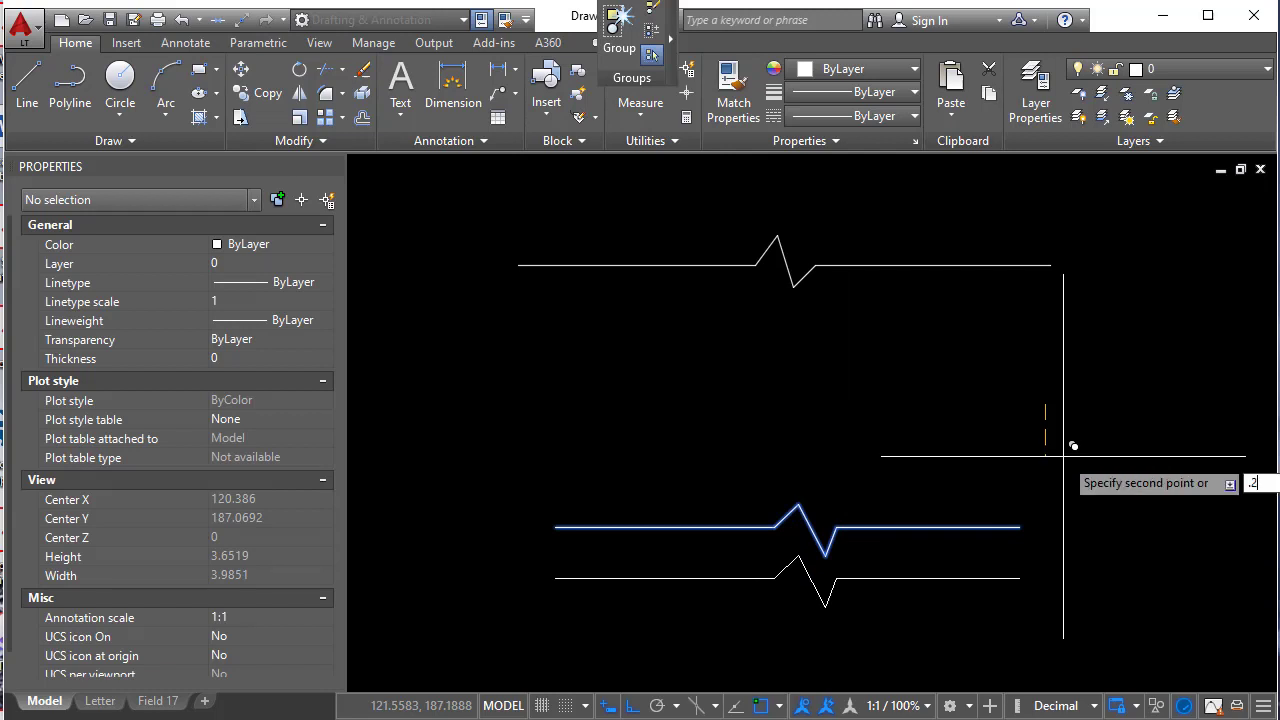
key("BackSpace")
key("BackSpace")
left_click(1063, 456)
key("Return")
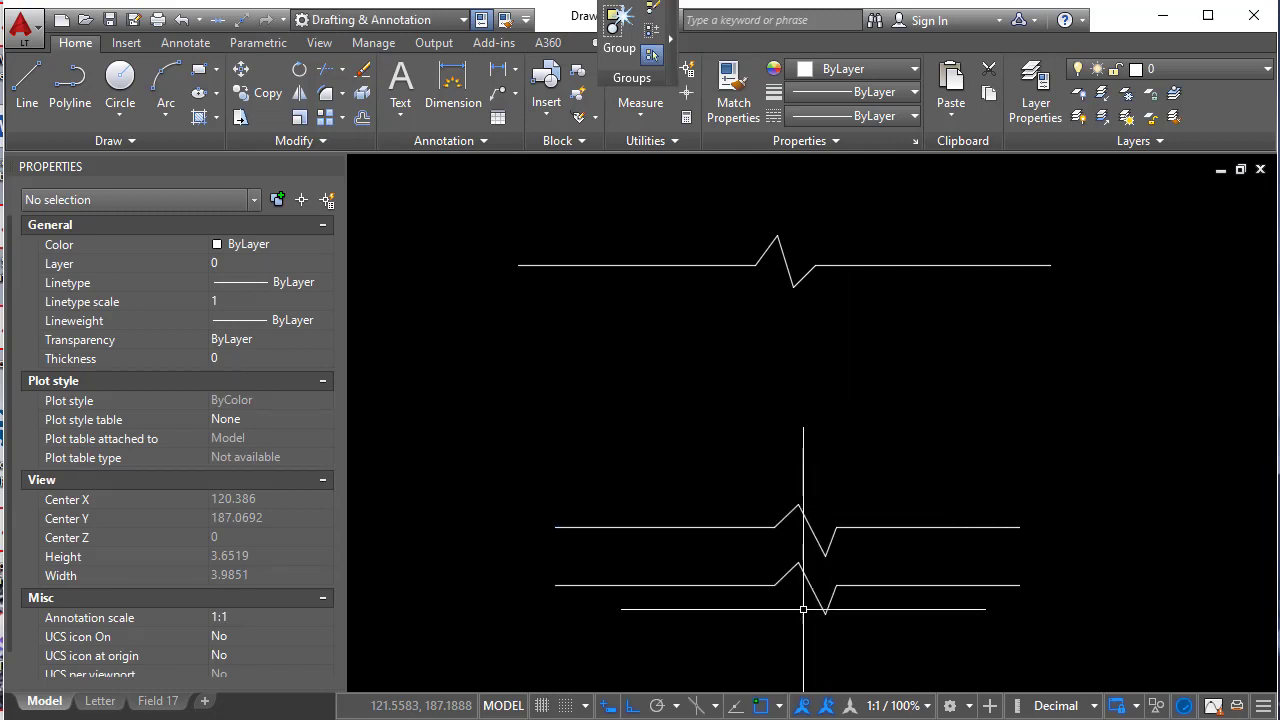
left_click(906, 678)
- Define a block named 'break line' from both lower zigzags, based at the line end
left_click(728, 390)
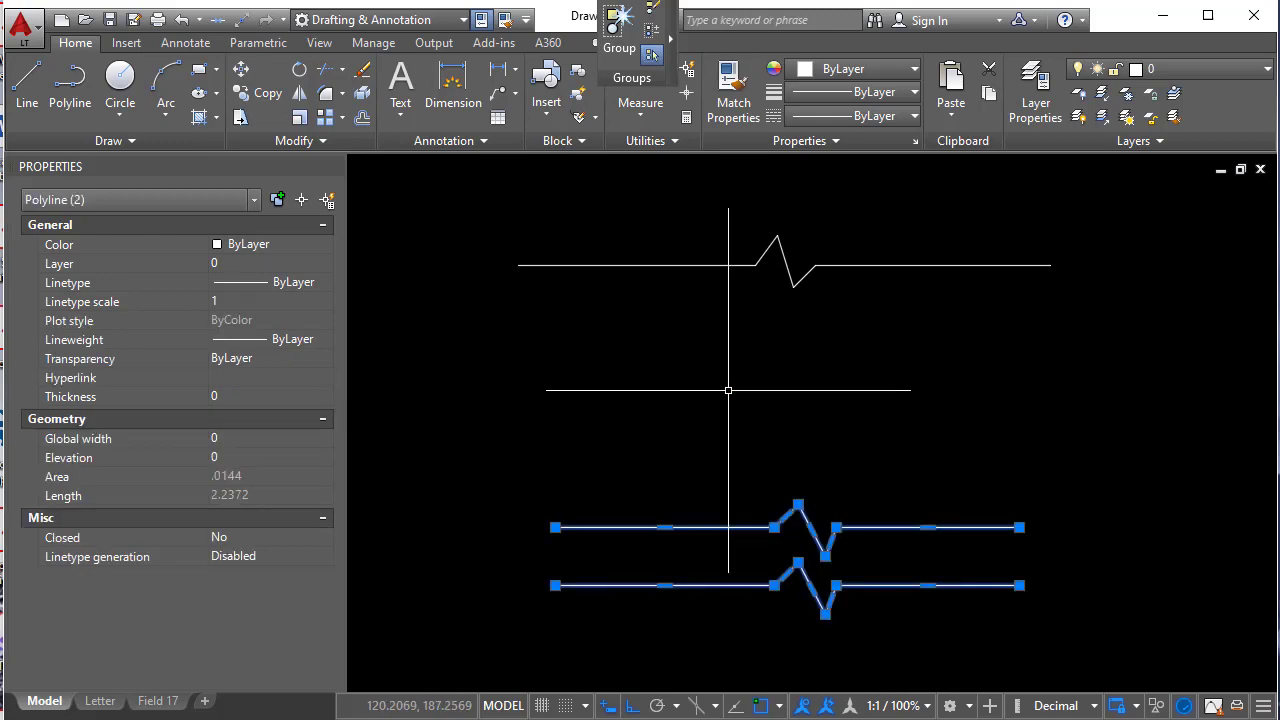
key("Return")
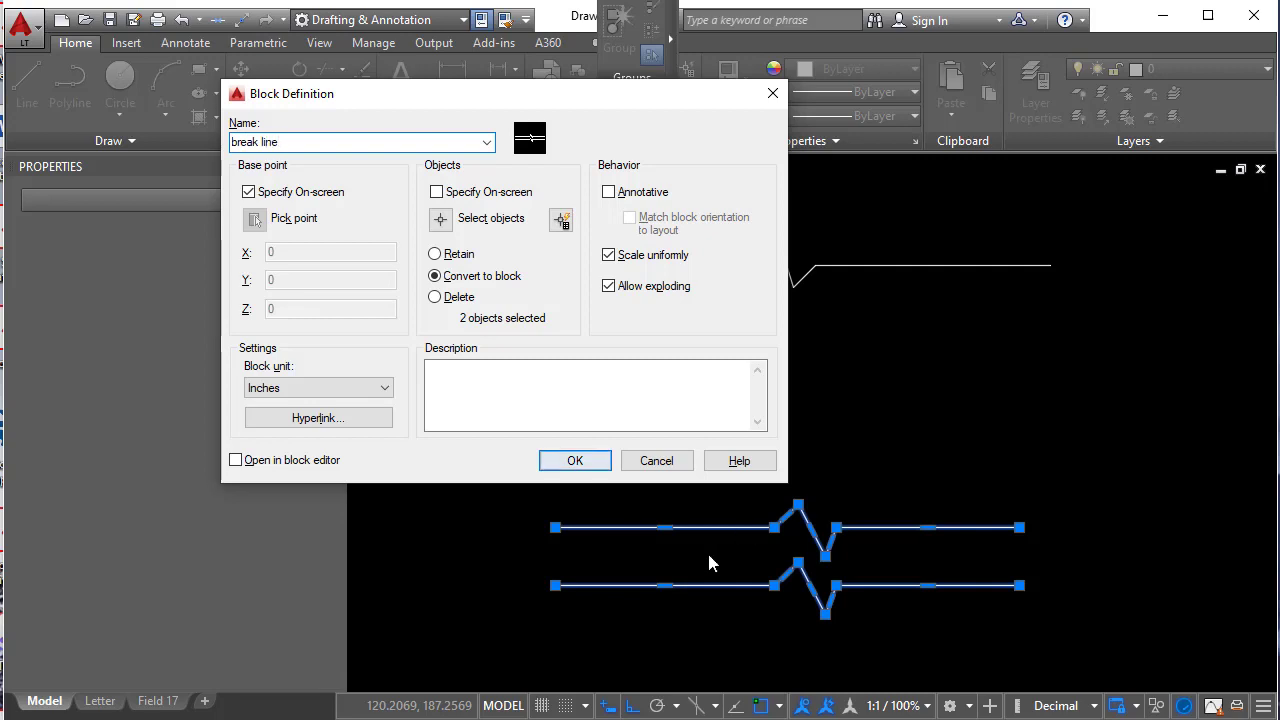
left_click(575, 461)
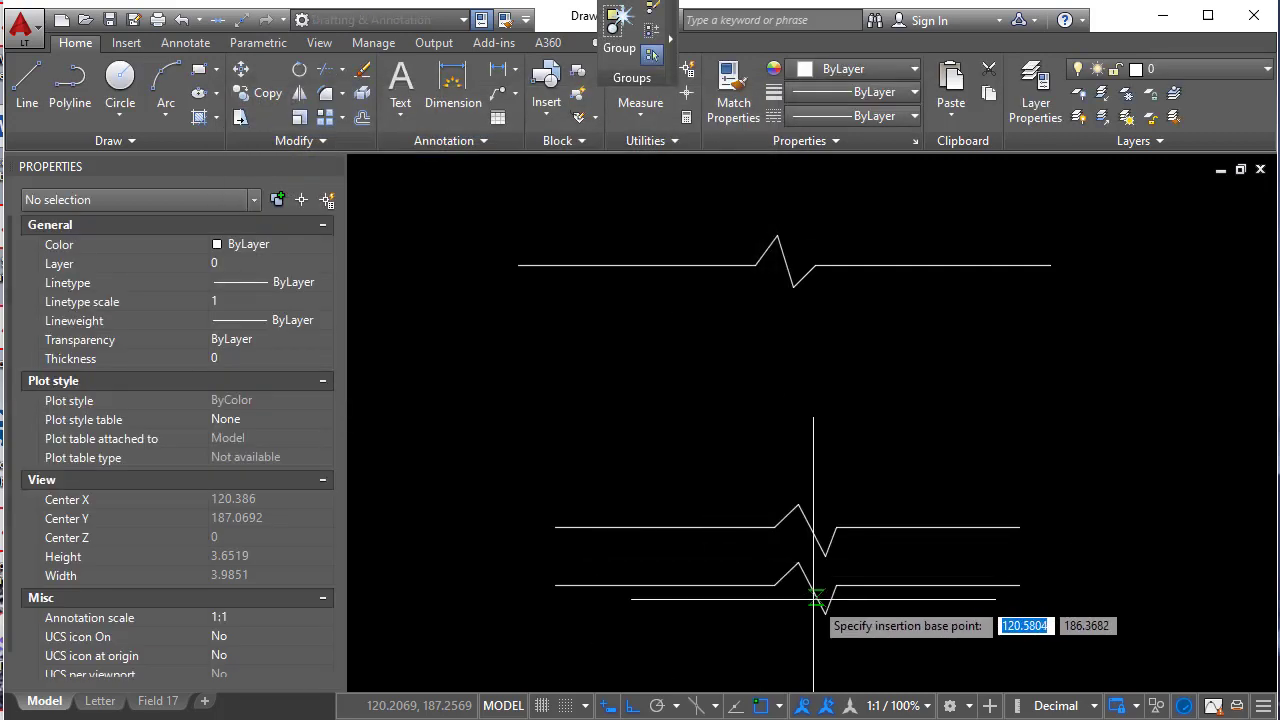
scroll(806, 523, "up", 3)
left_click(828, 518)
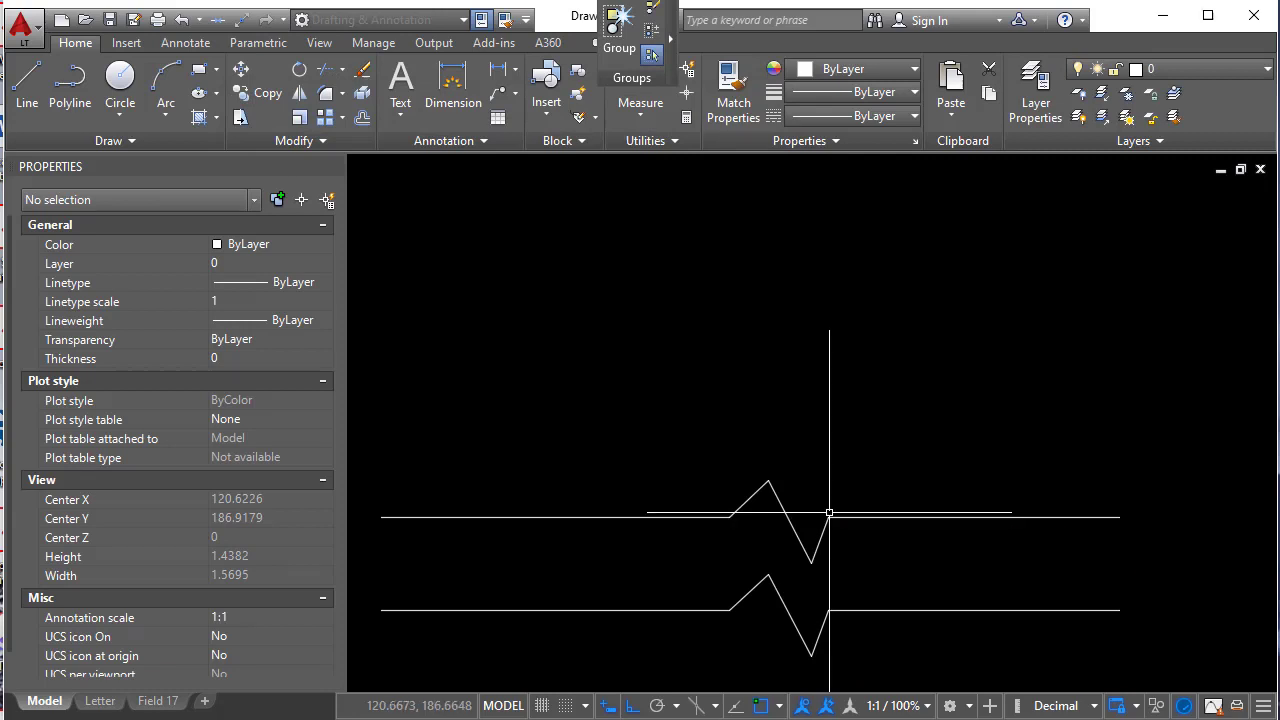
scroll(828, 518, "down", 4)
- Open the new break line block in the Block Editor
scroll(868, 482, "up", 3)
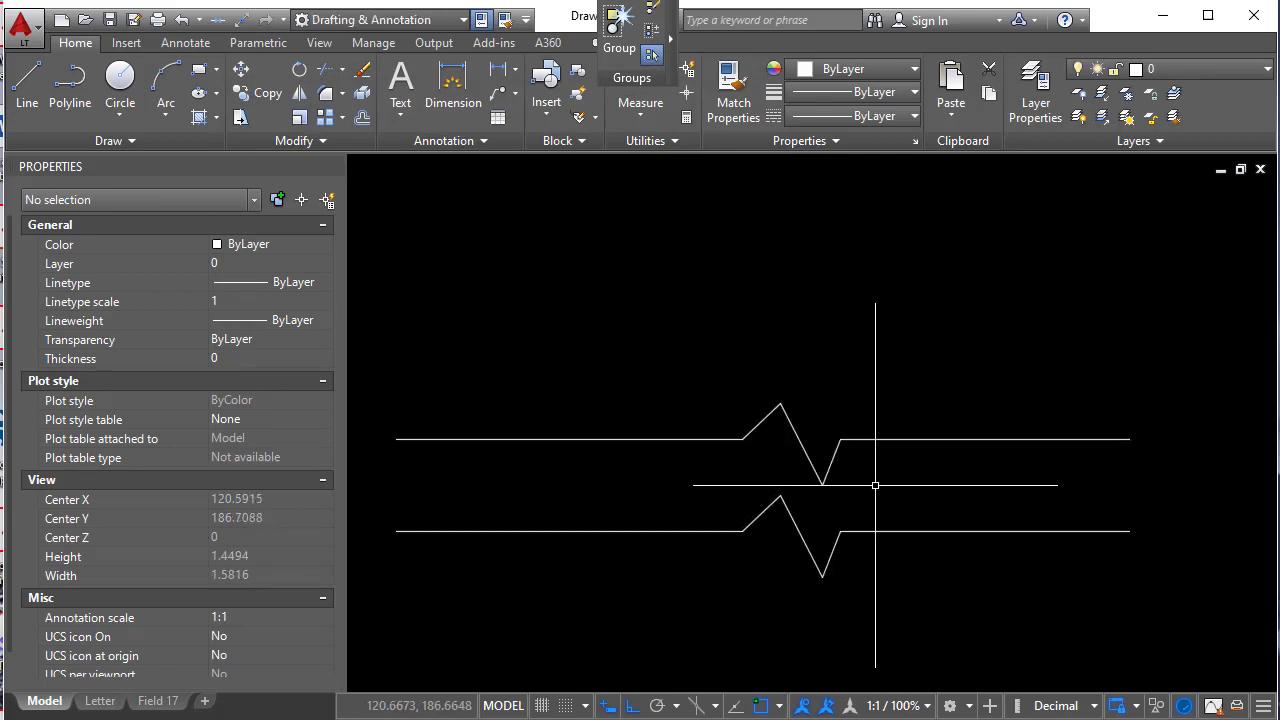
left_click(850, 440)
key("Escape")
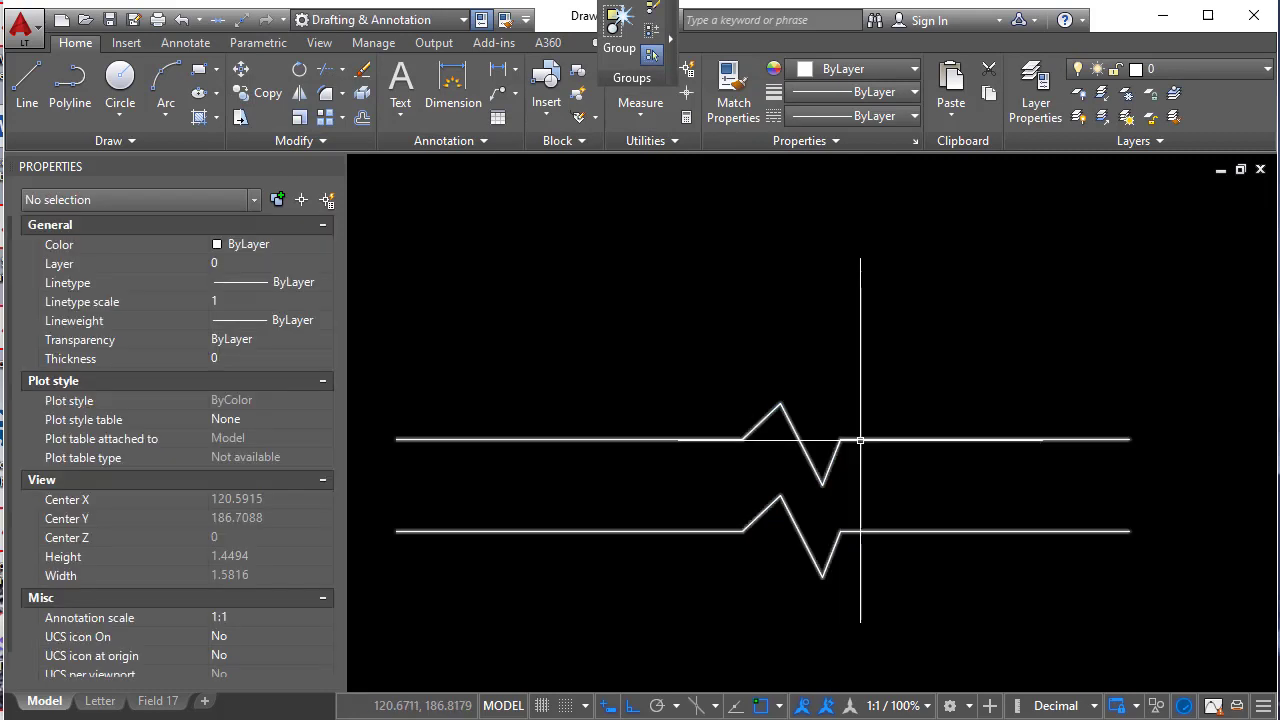
left_click(860, 439)
right_click(860, 439)
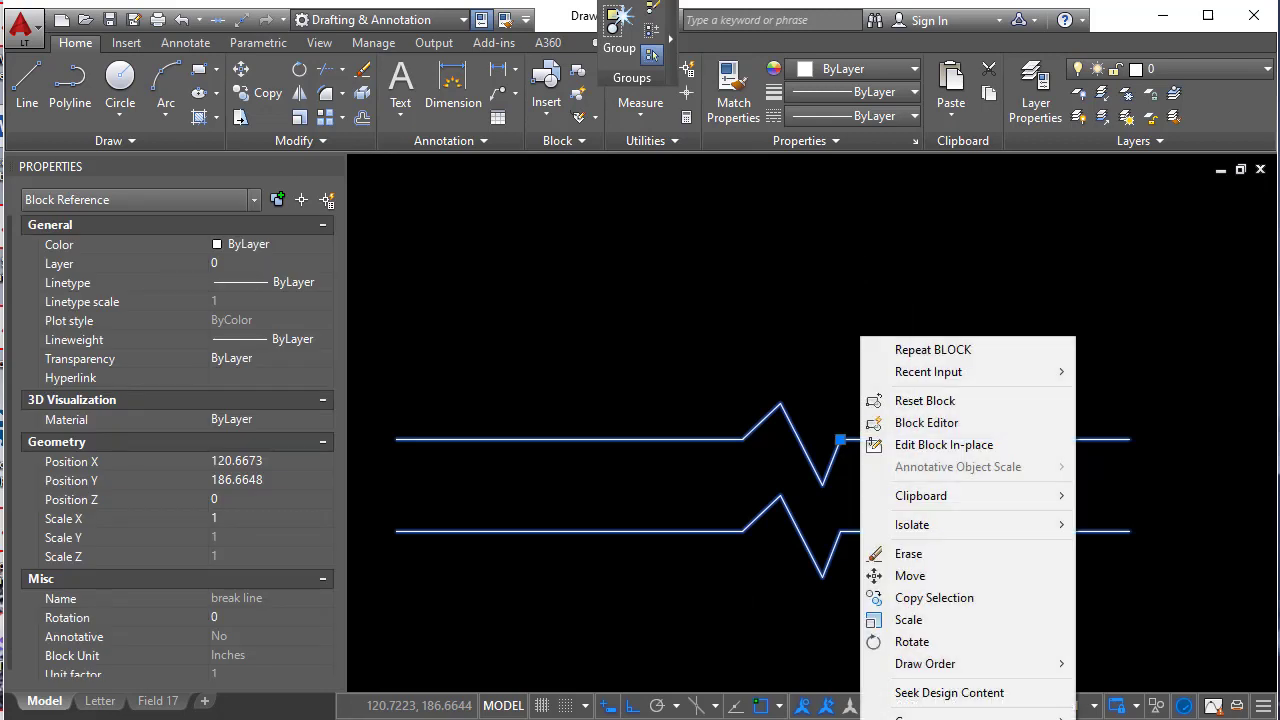
left_click(940, 428)
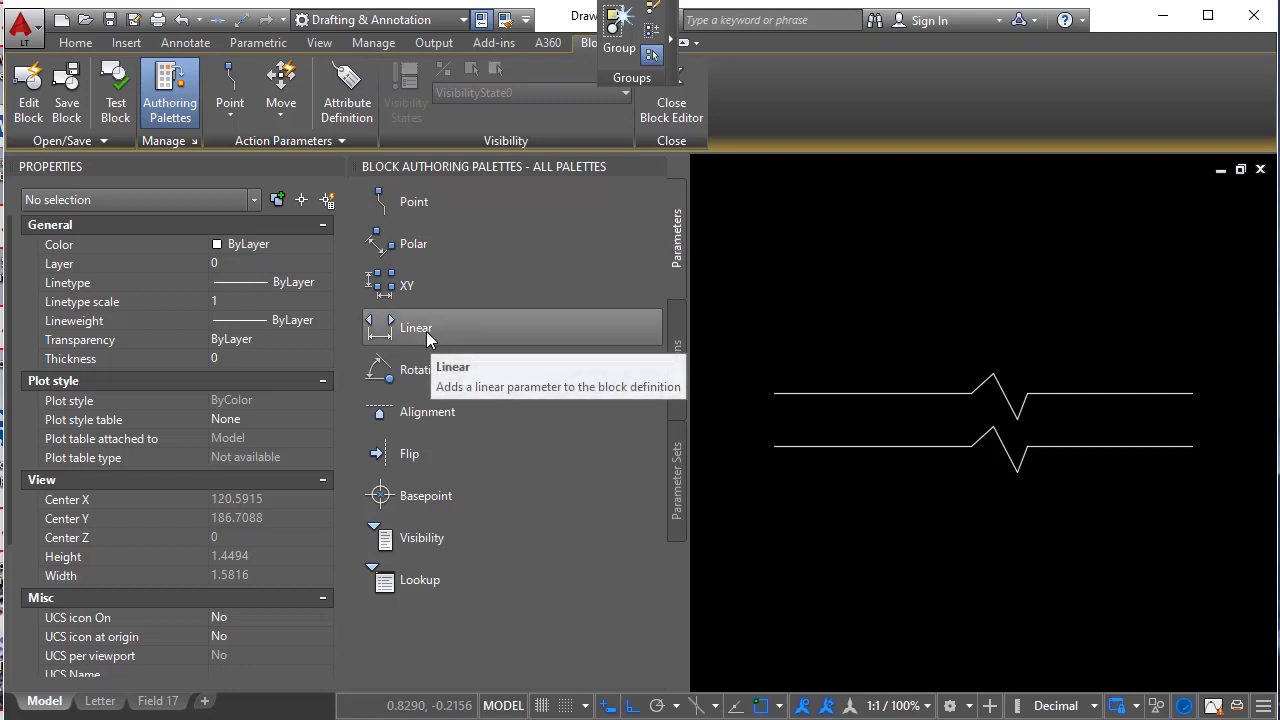
- Add a linear Distance1 parameter across the top zigzag line and set Number of Grips to 1
left_click(428, 337)
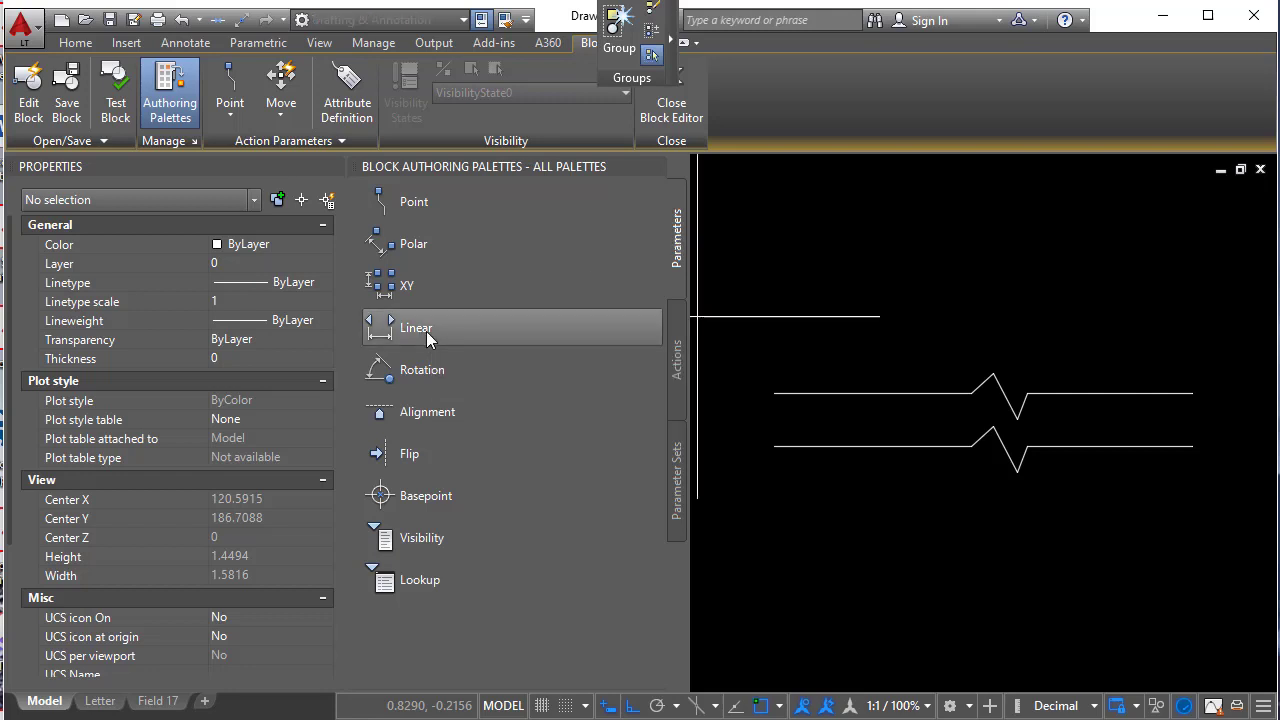
left_click(772, 394)
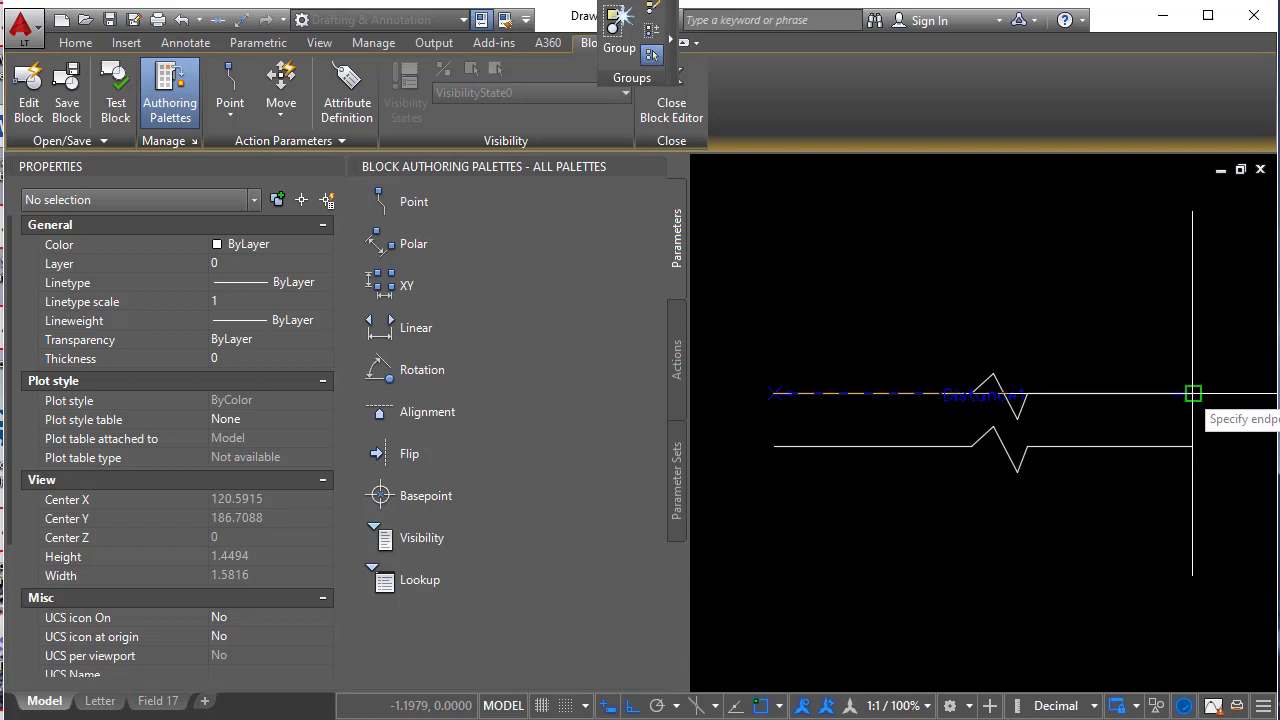
left_click(1144, 328)
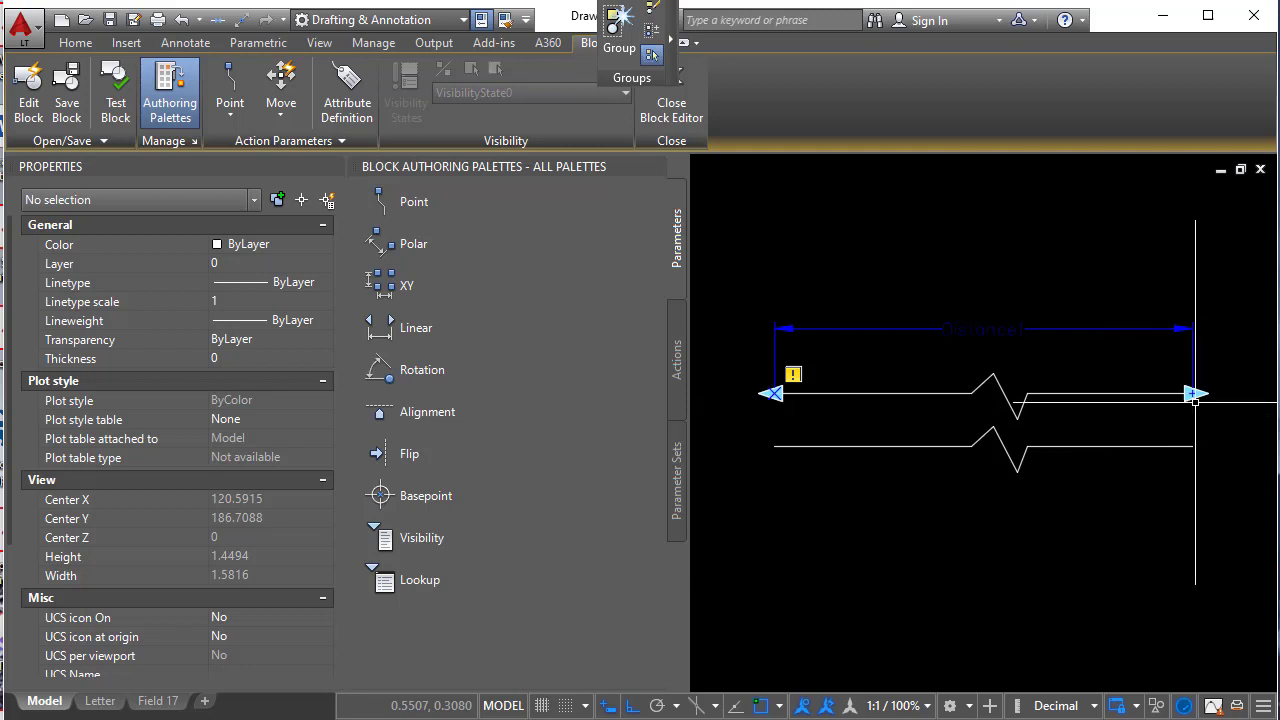
left_click(1081, 328)
left_click(1066, 303)
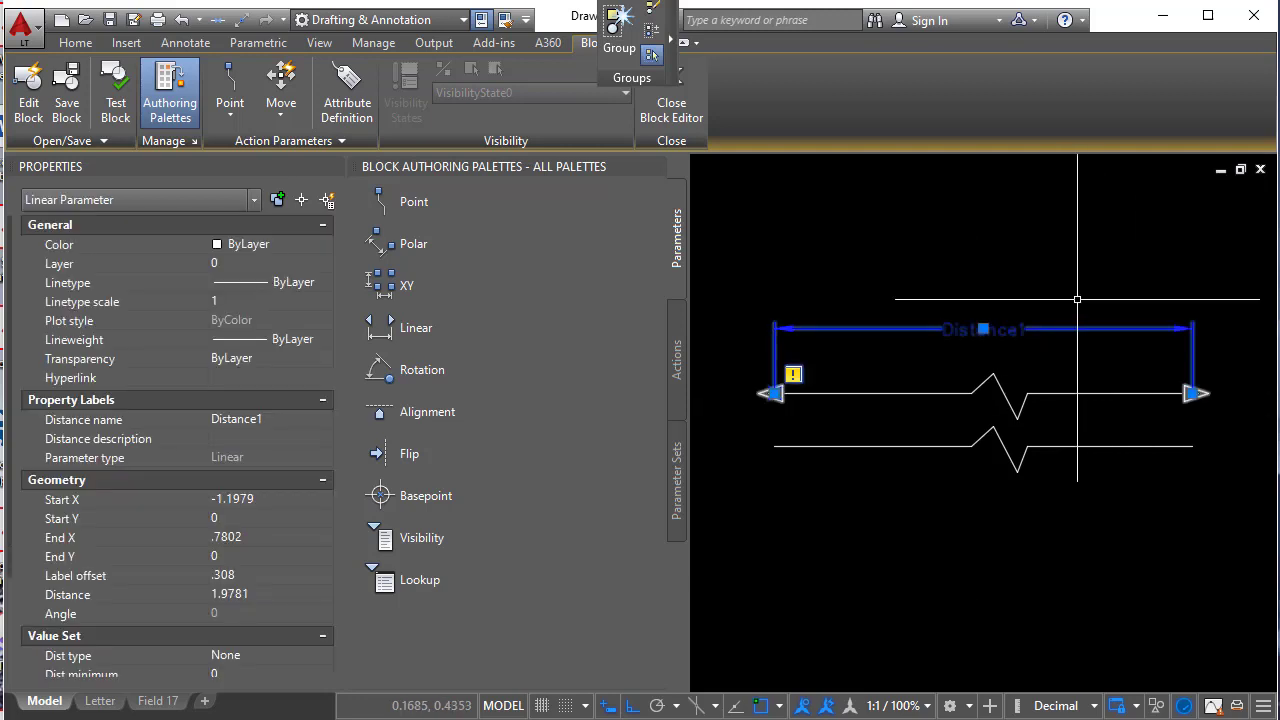
scroll(231, 578, "down", 3)
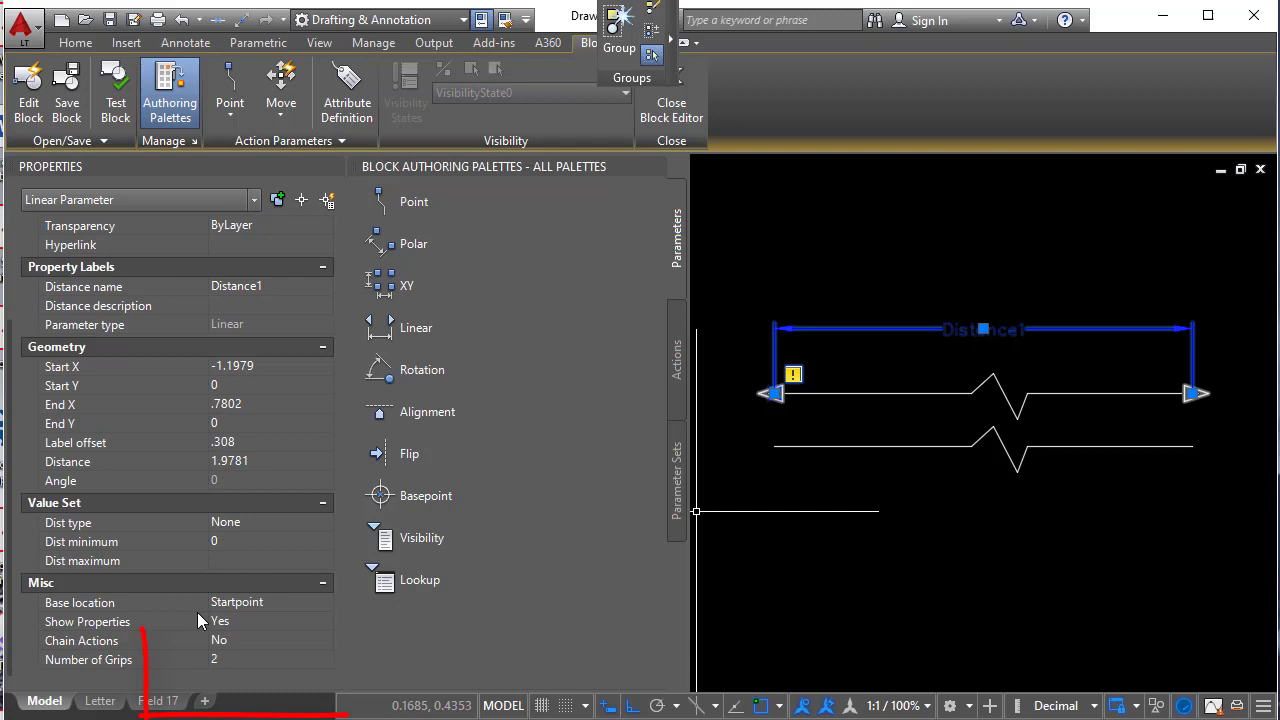
left_click(256, 667)
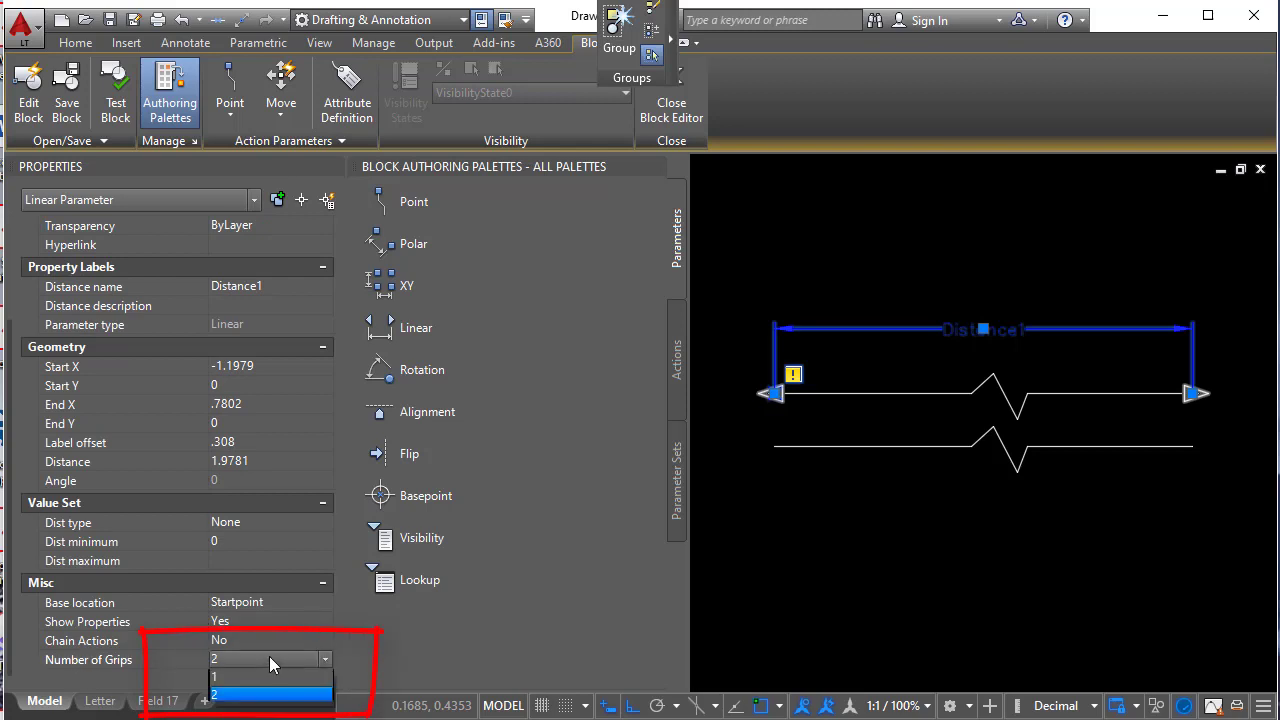
left_click(265, 696)
key("Escape")
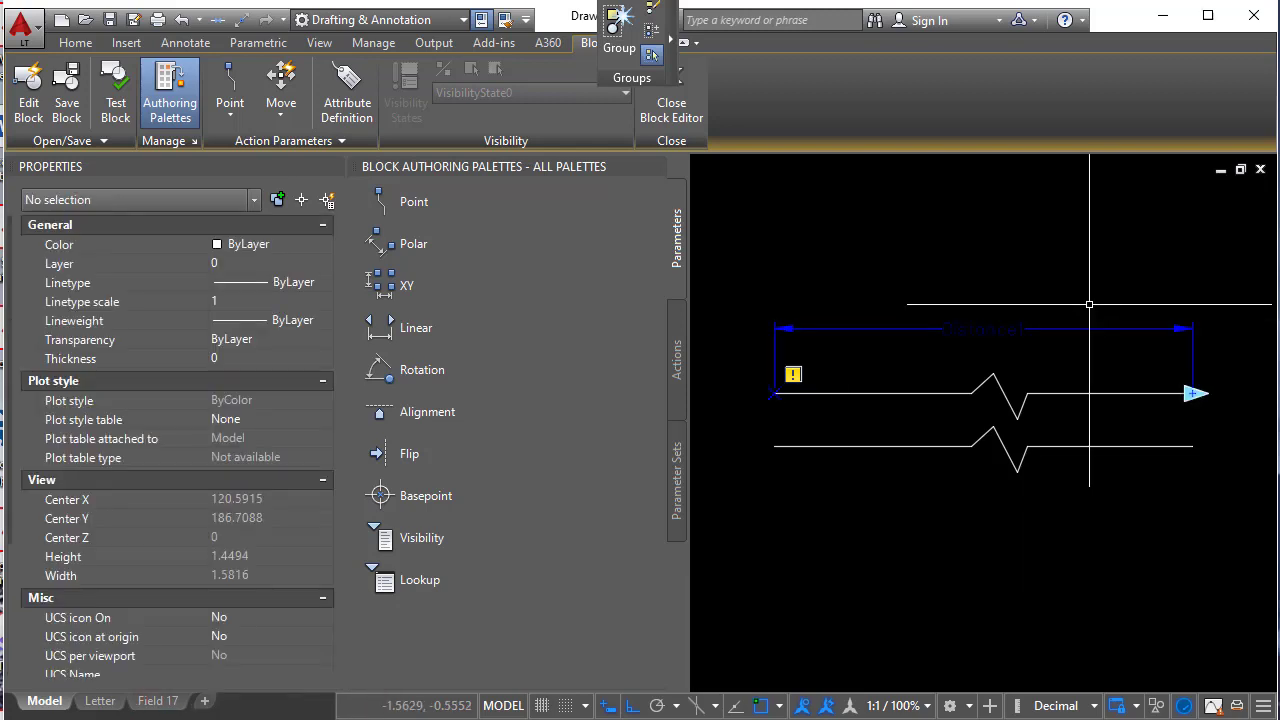
- Add a Stretch action on Distance1 framing the right ends of both zigzag lines
left_click(677, 358)
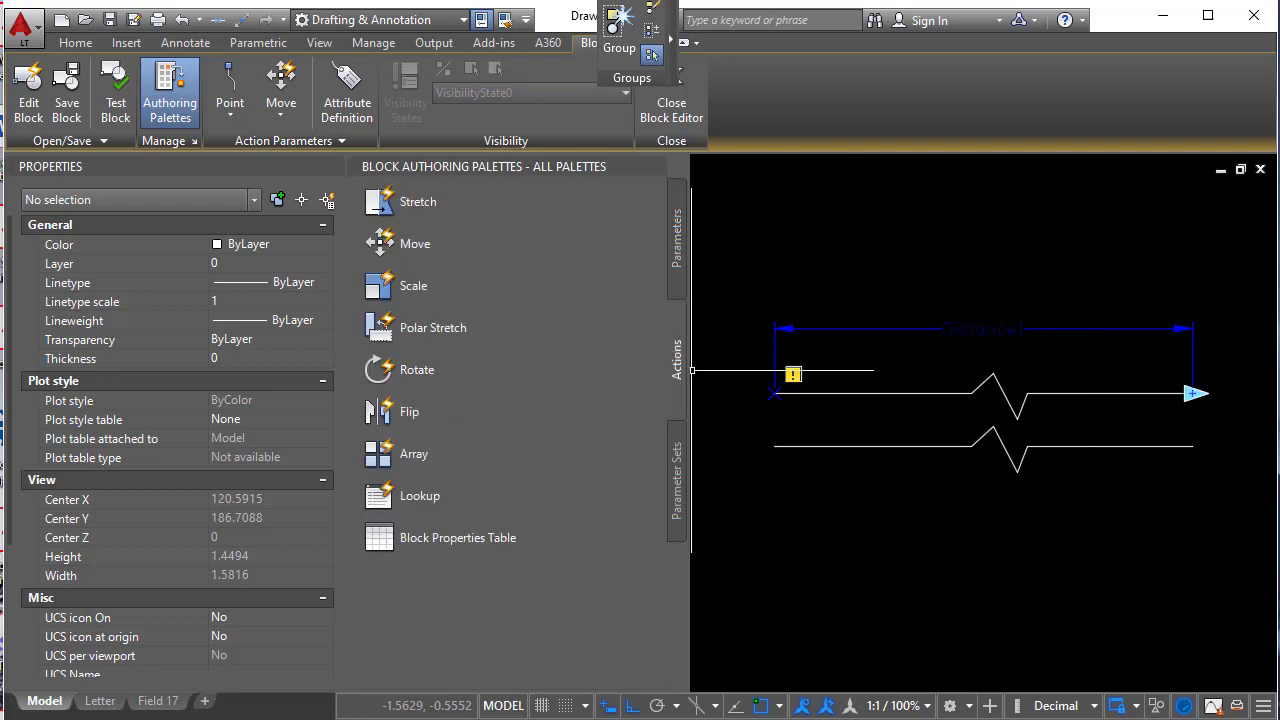
left_click(432, 206)
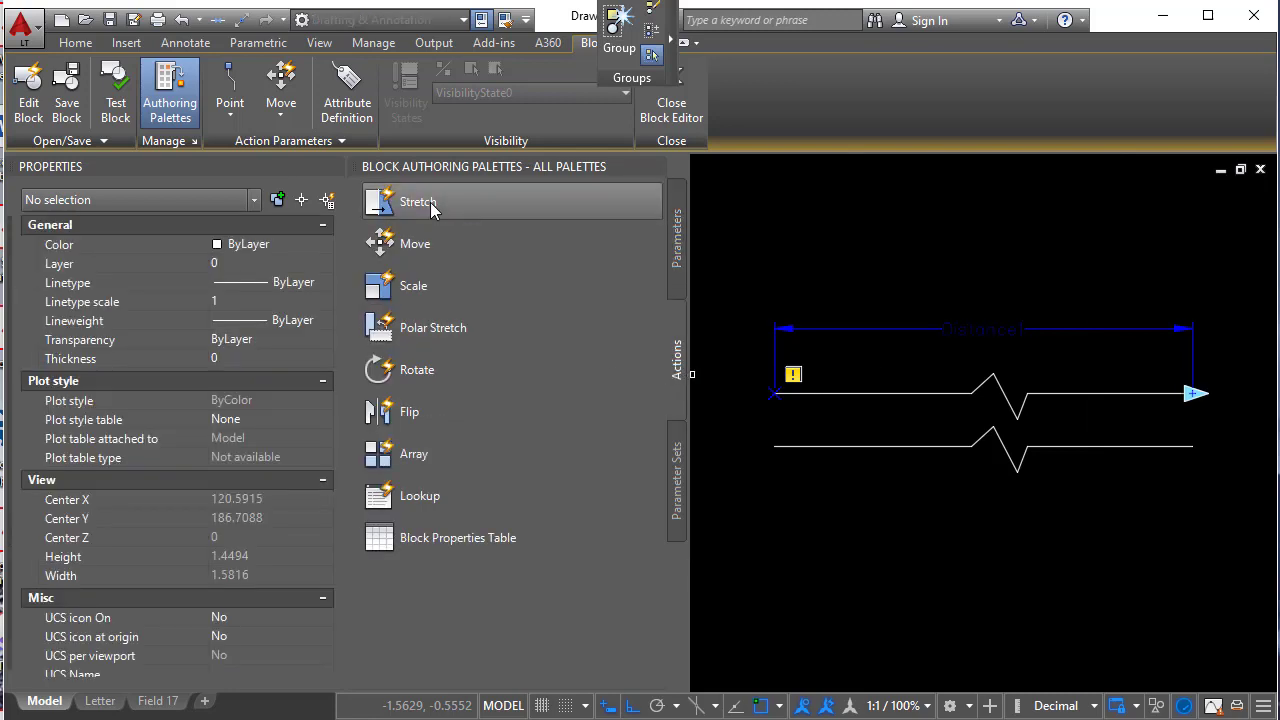
left_click(1050, 329)
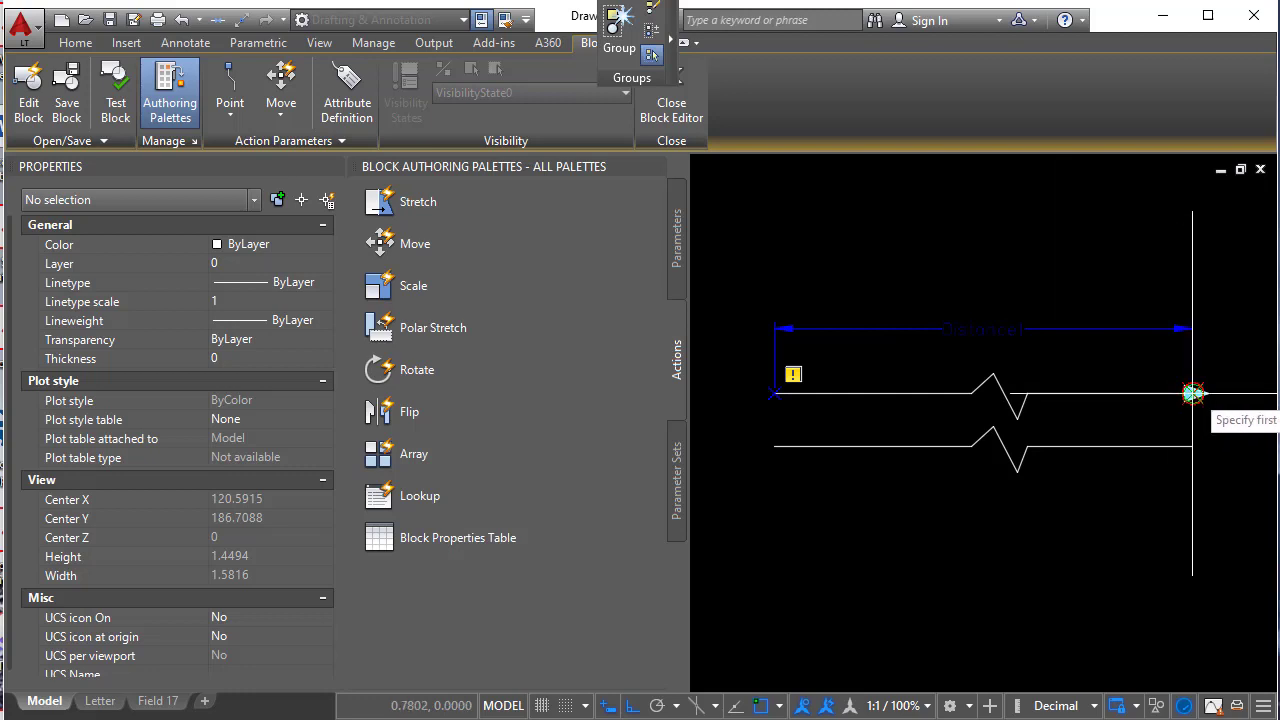
left_click(1057, 340)
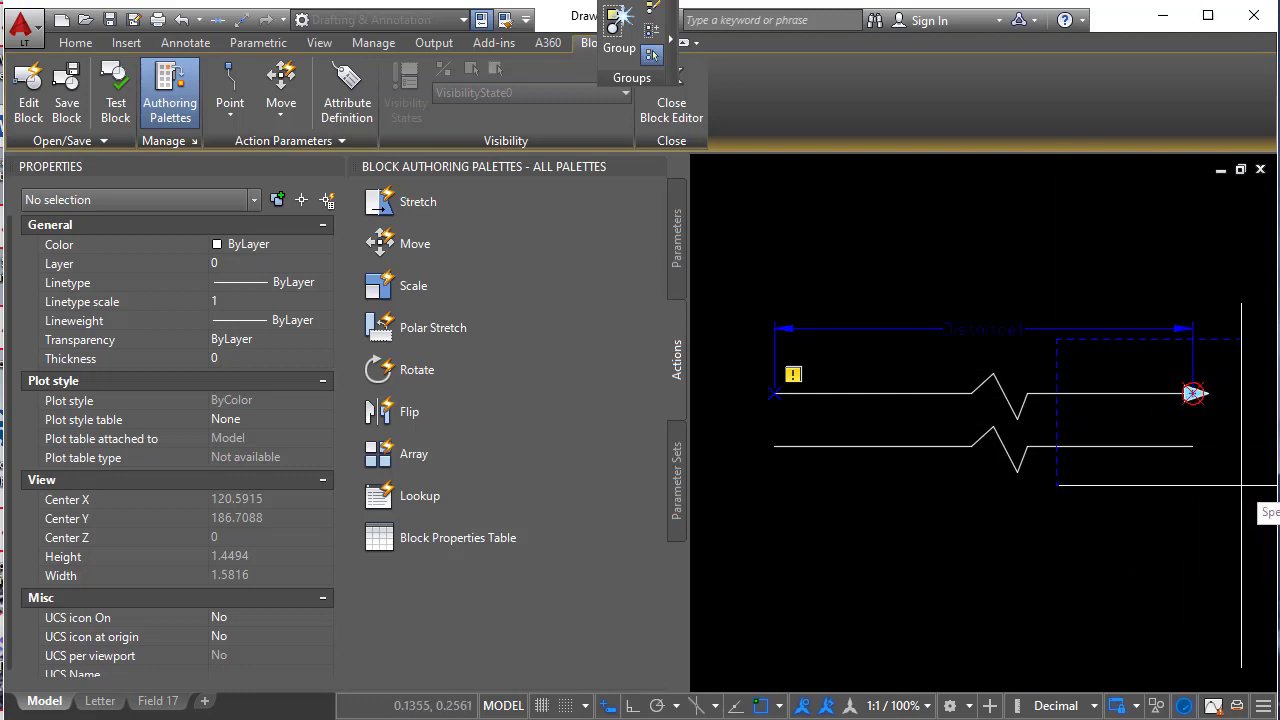
left_click(1241, 486)
left_click(1197, 478)
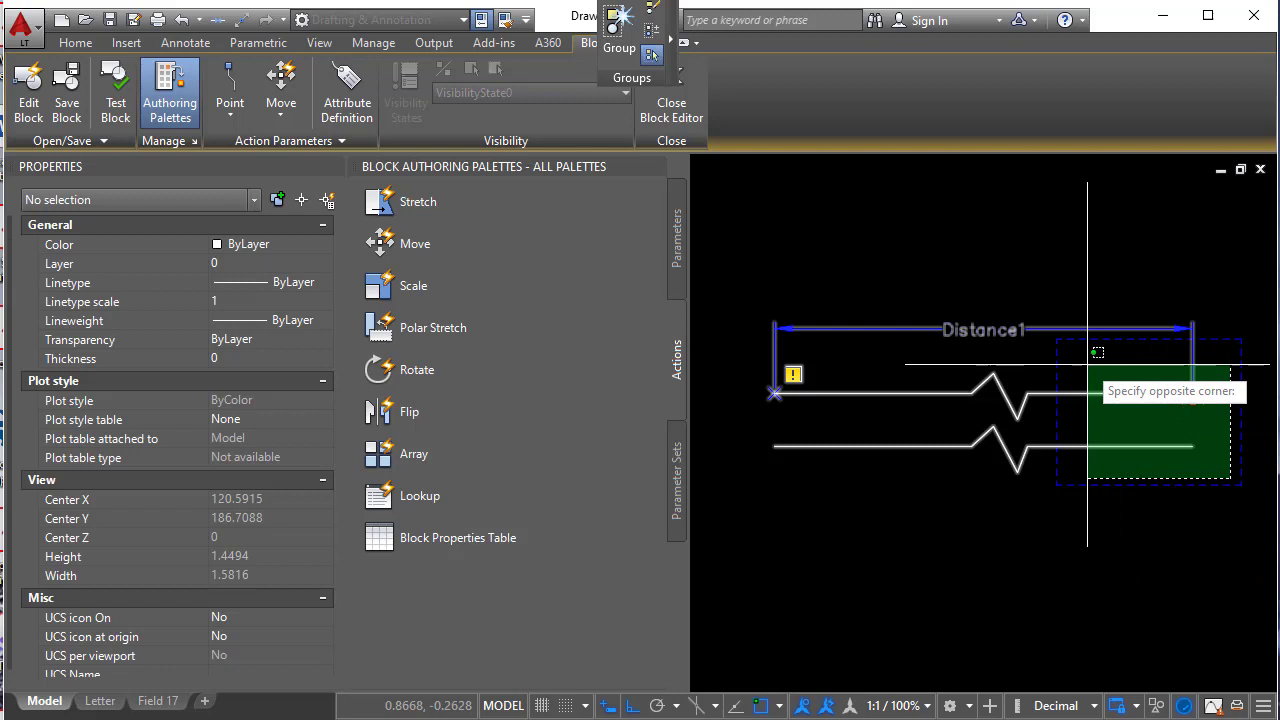
left_click(1087, 364)
key("Return")
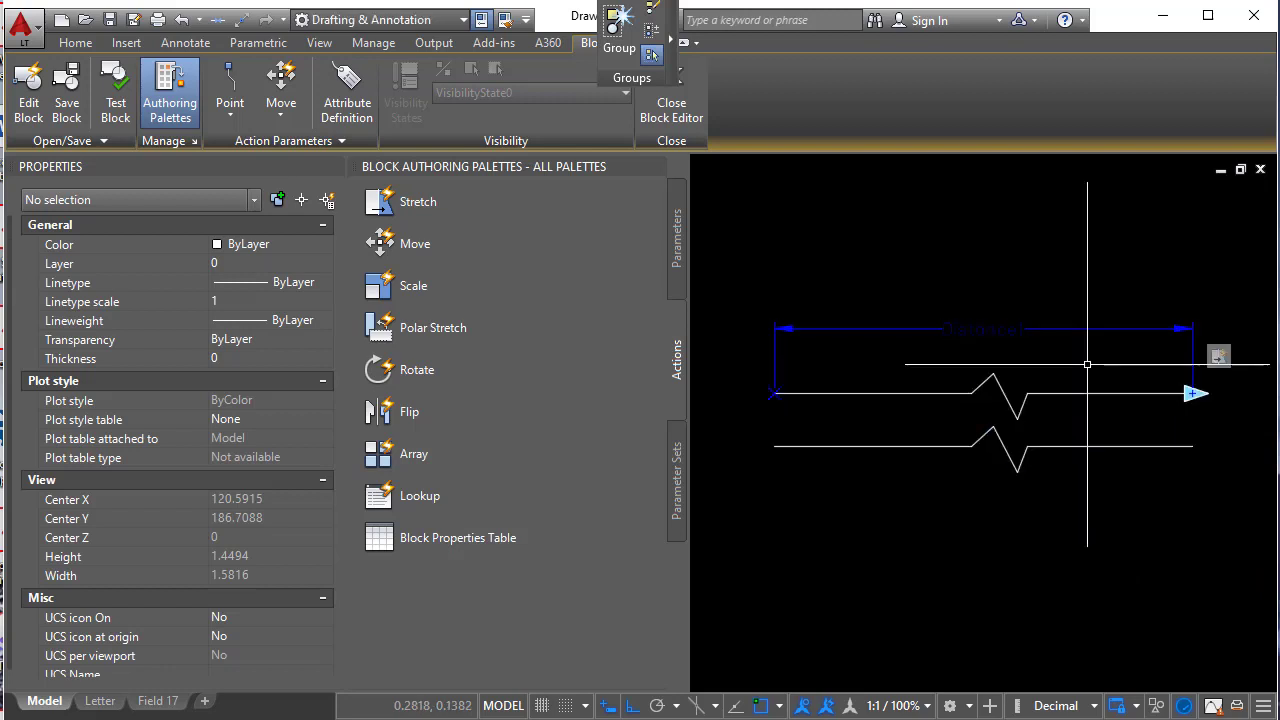
- Save and close the Block Editor, then stretch the break line block to the right
left_click(668, 108)
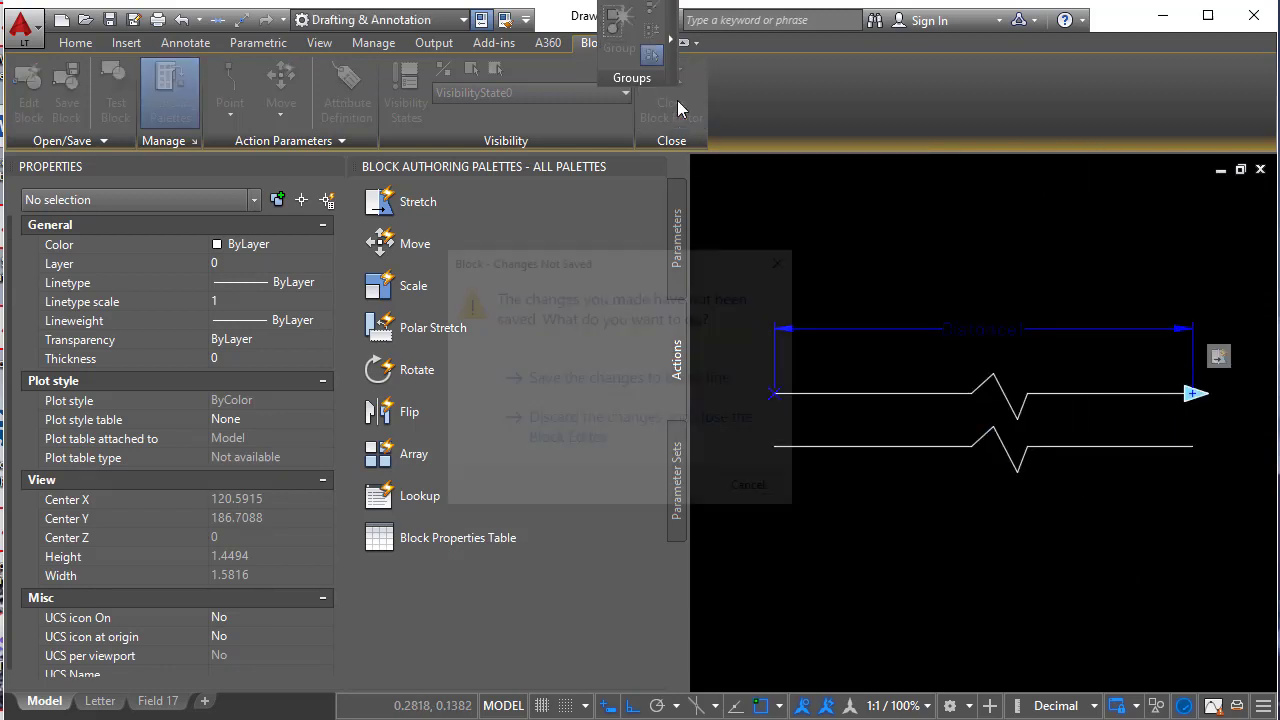
left_click(595, 380)
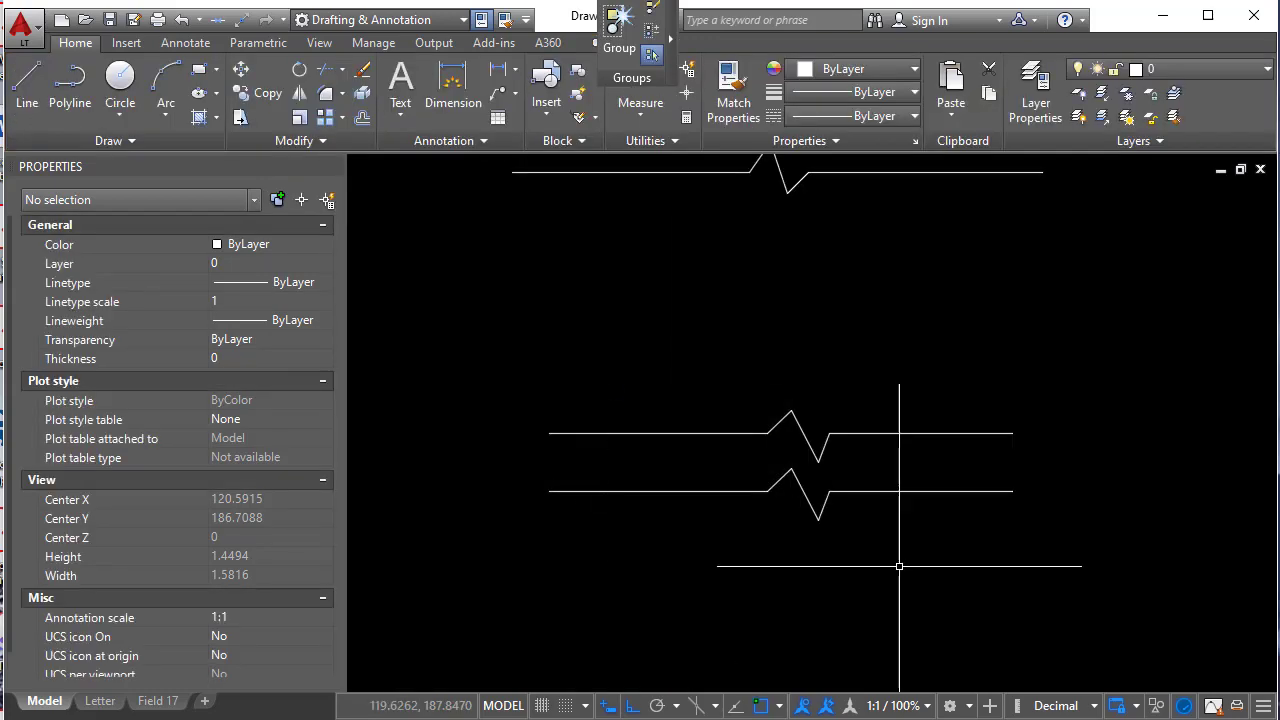
left_click(774, 434)
left_click(1012, 434)
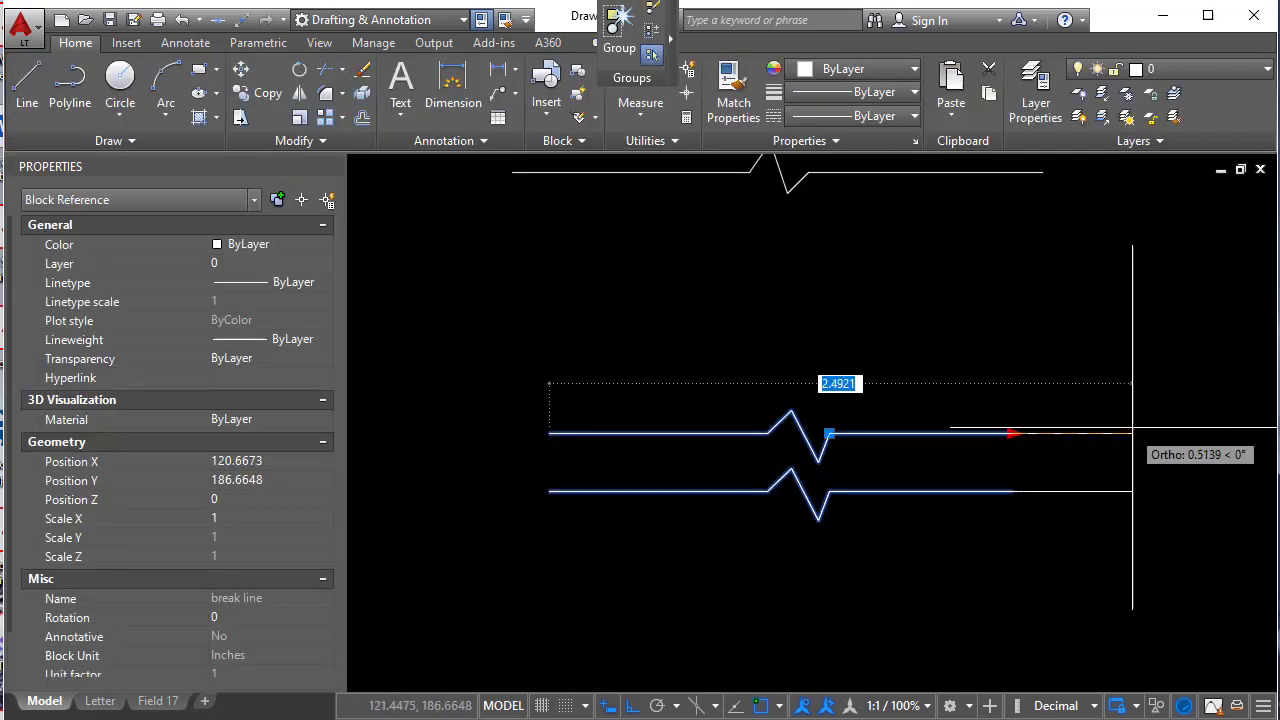
left_click(1171, 463)
- Stretch the break line further right, shorten it again, and reselect the block
left_click(1163, 440)
left_click(1229, 453)
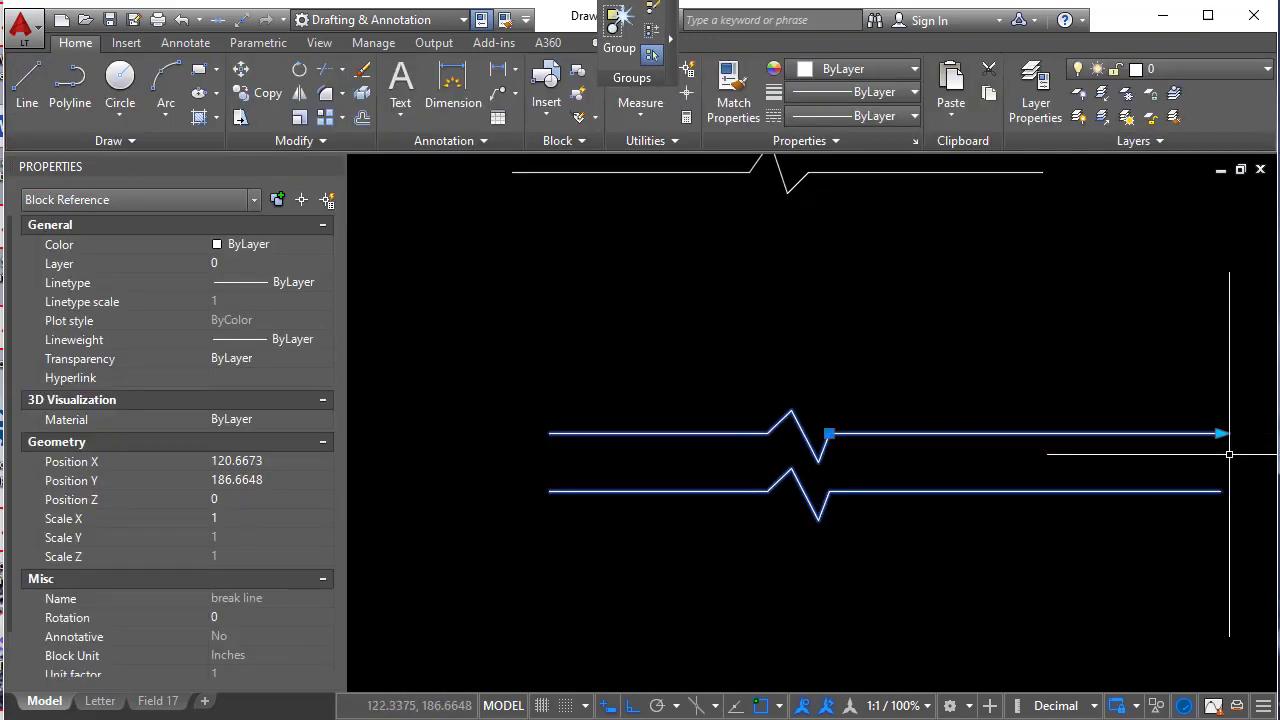
left_click(1015, 433)
key("Escape")
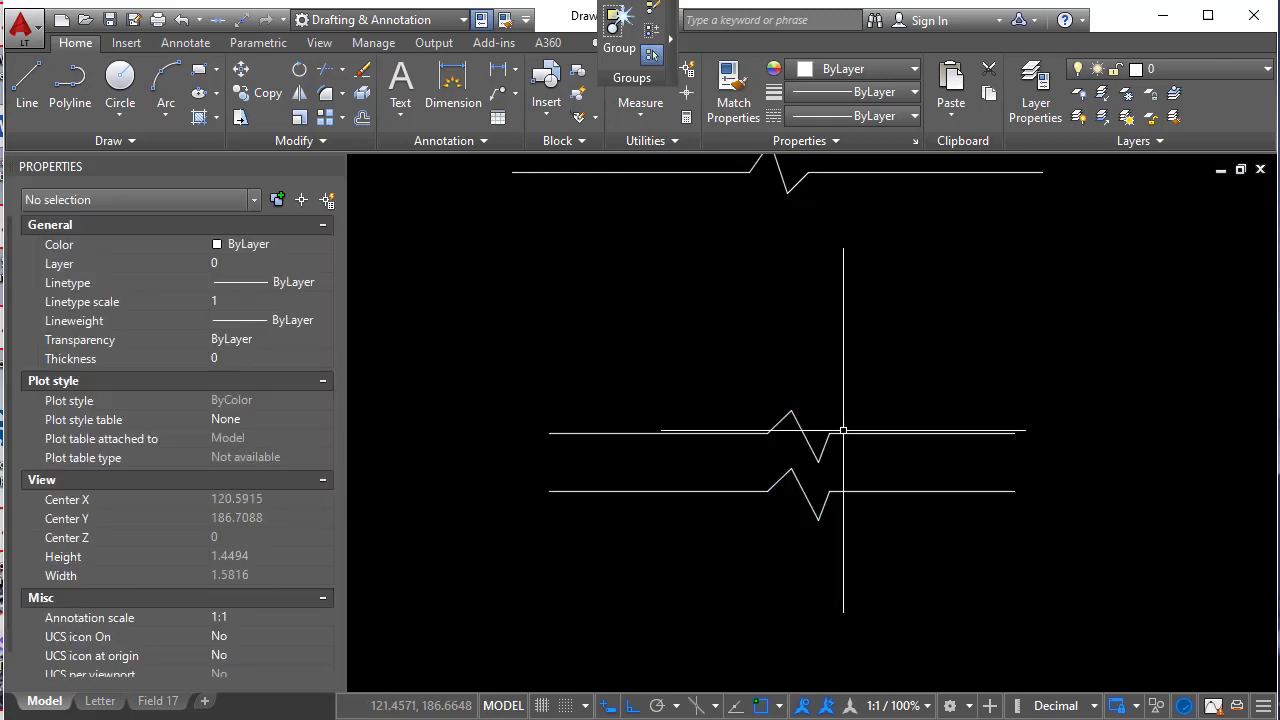
left_click(843, 432)
right_click(848, 433)
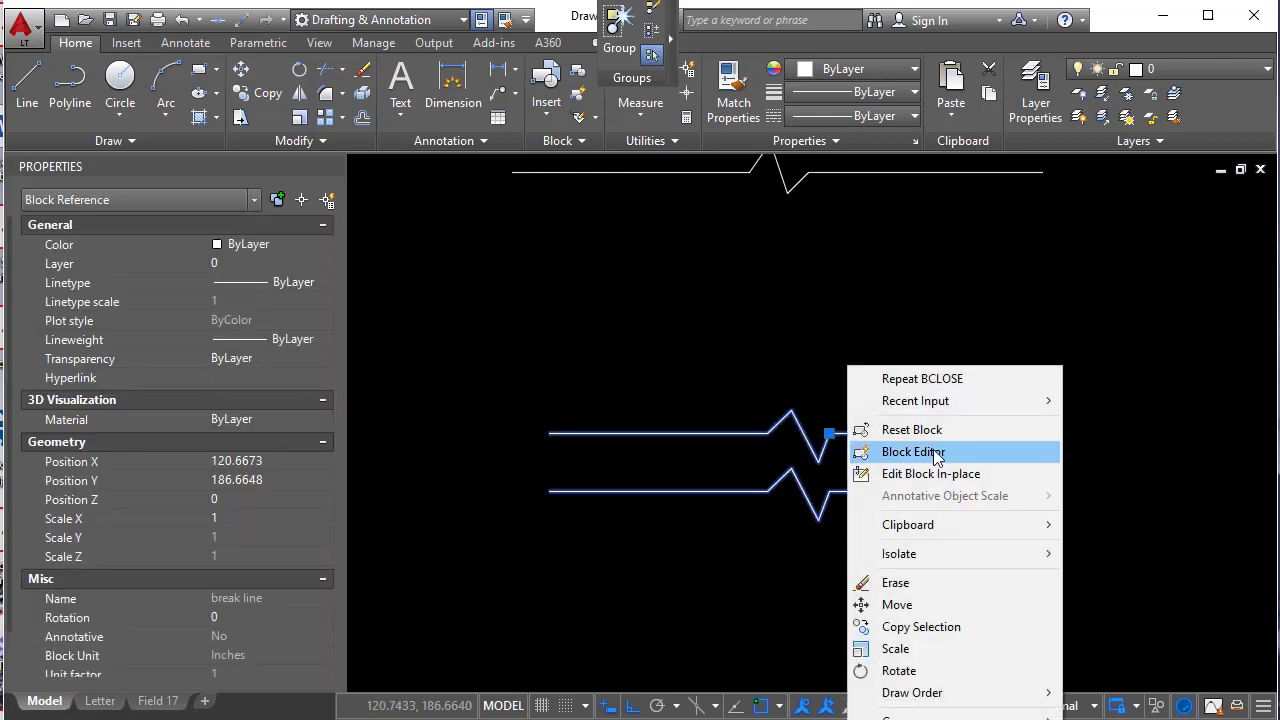
- Reopen the Block Editor and add a second Distance1 Stretch action covering both zigzags' left ends
left_click(913, 452)
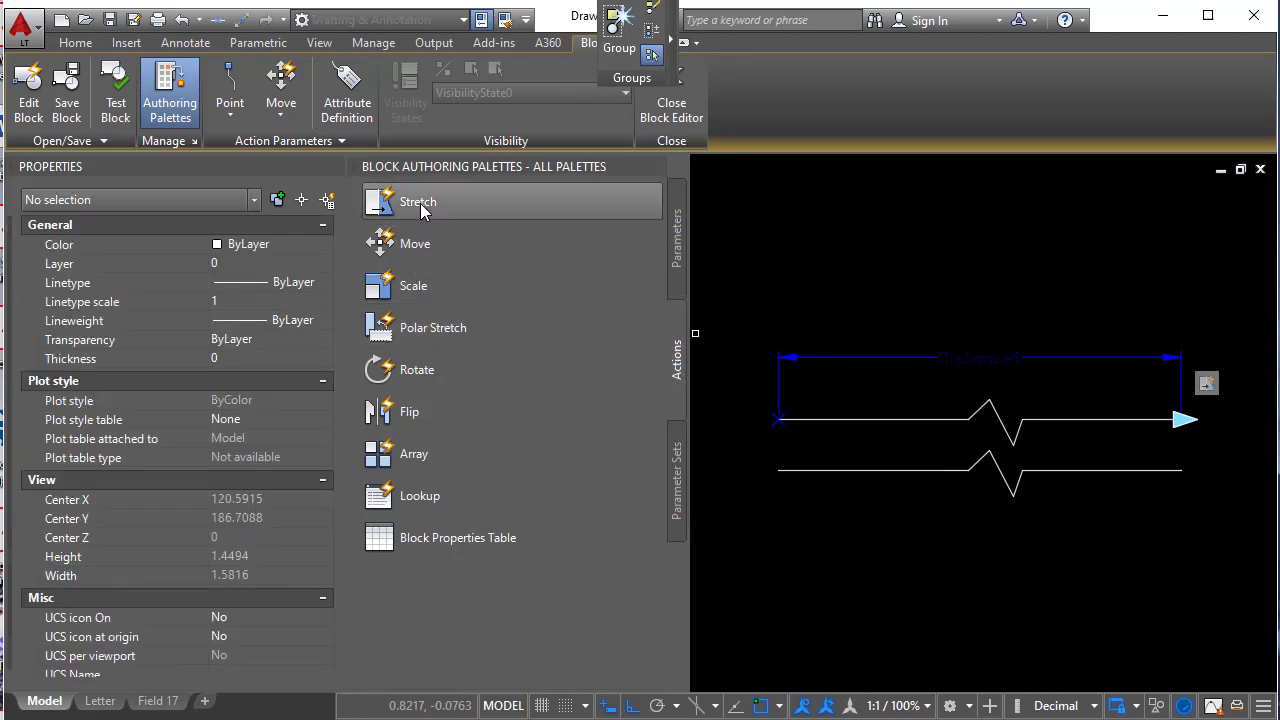
left_click(412, 286)
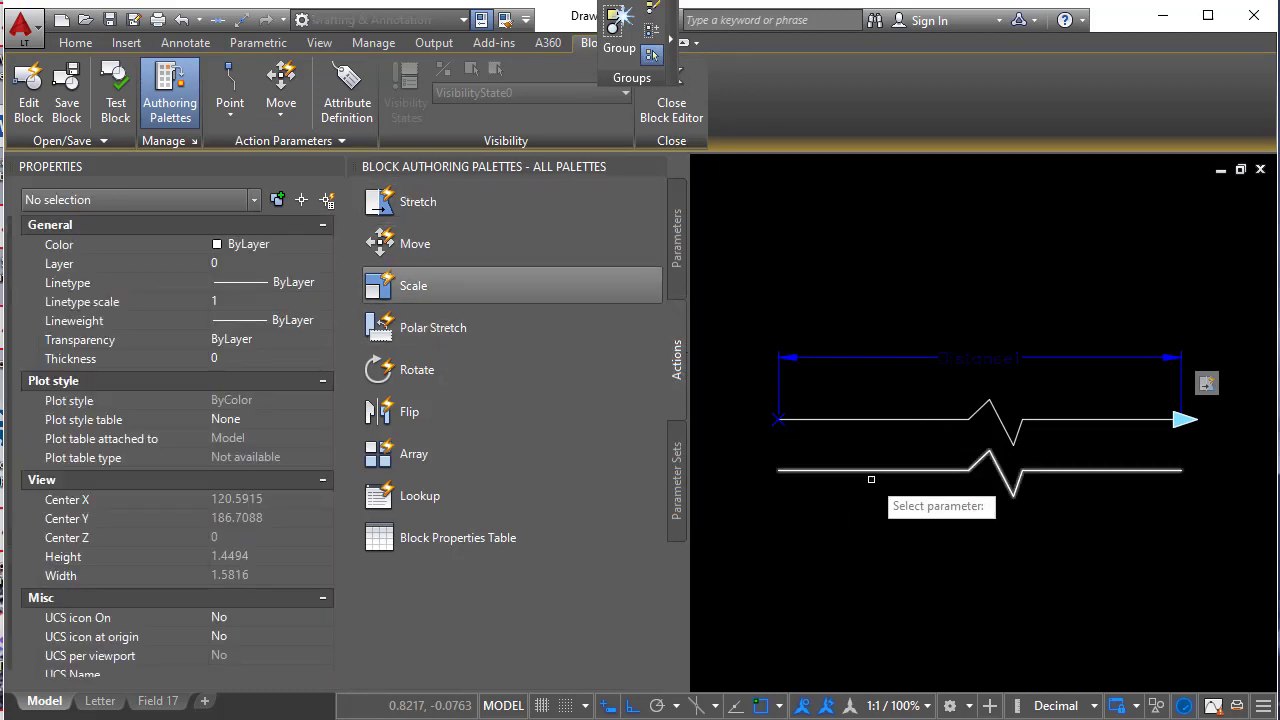
left_click(1035, 360)
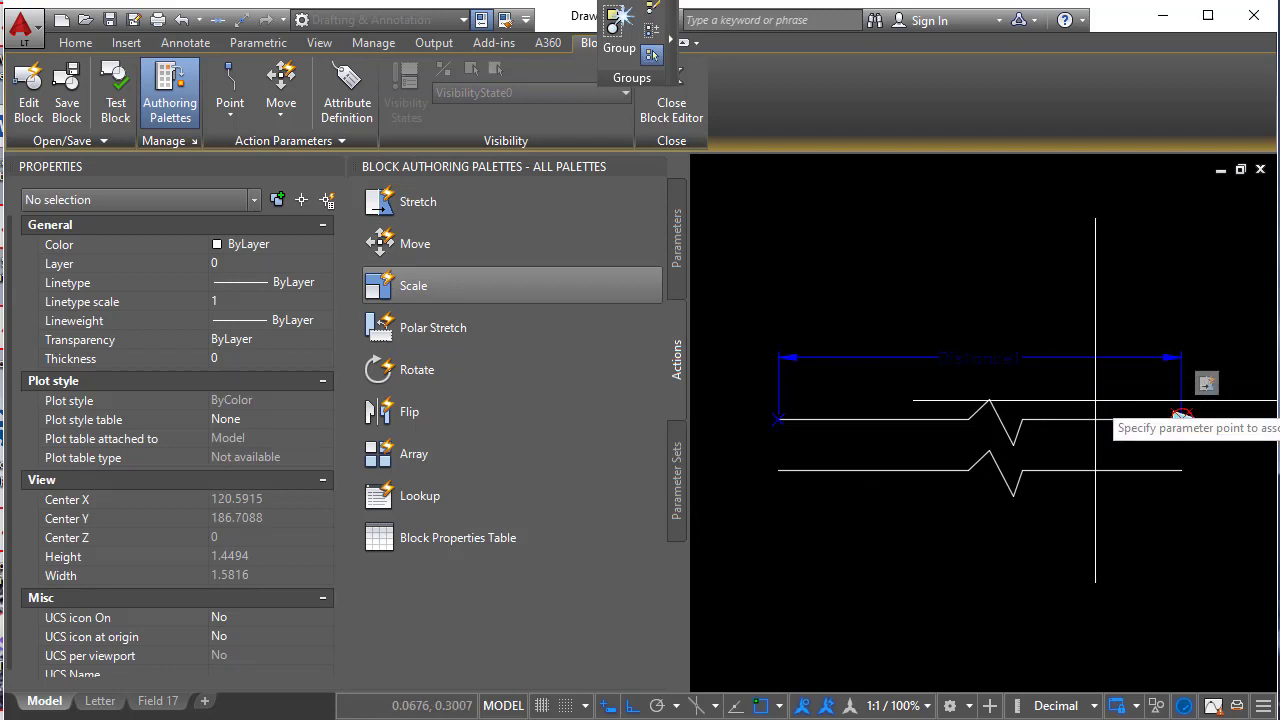
left_click(1182, 419)
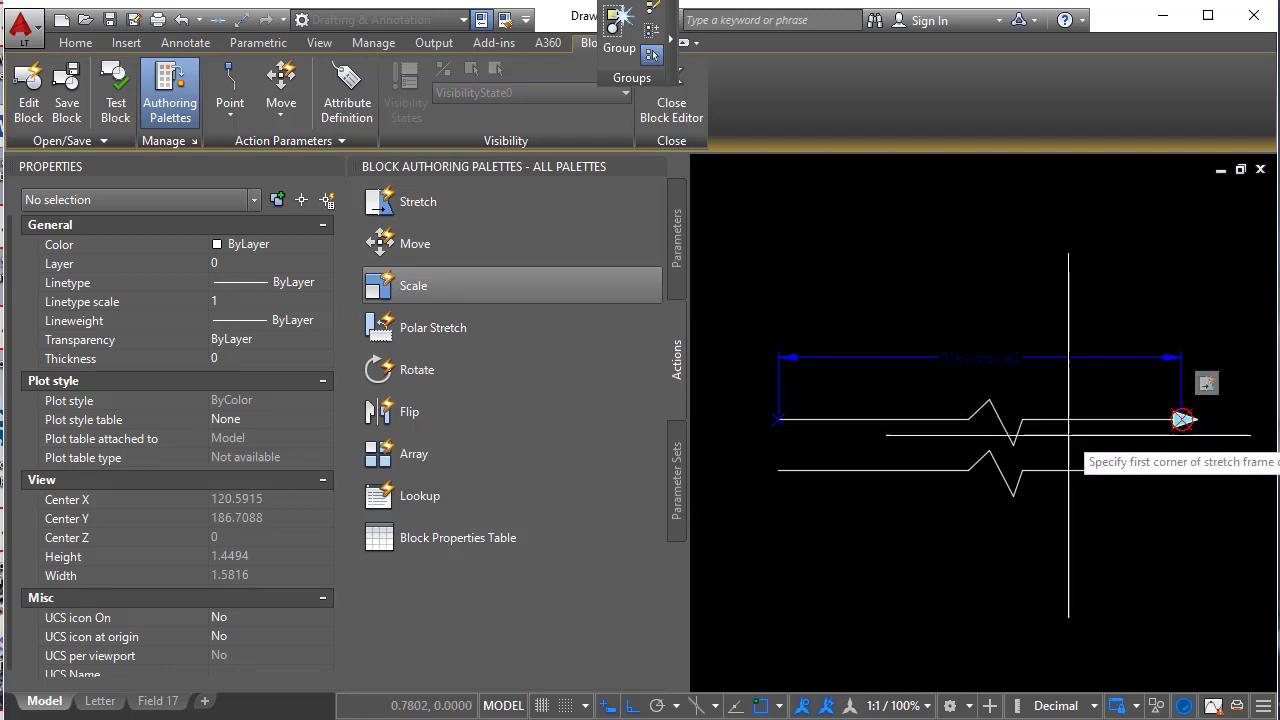
left_click(710, 382)
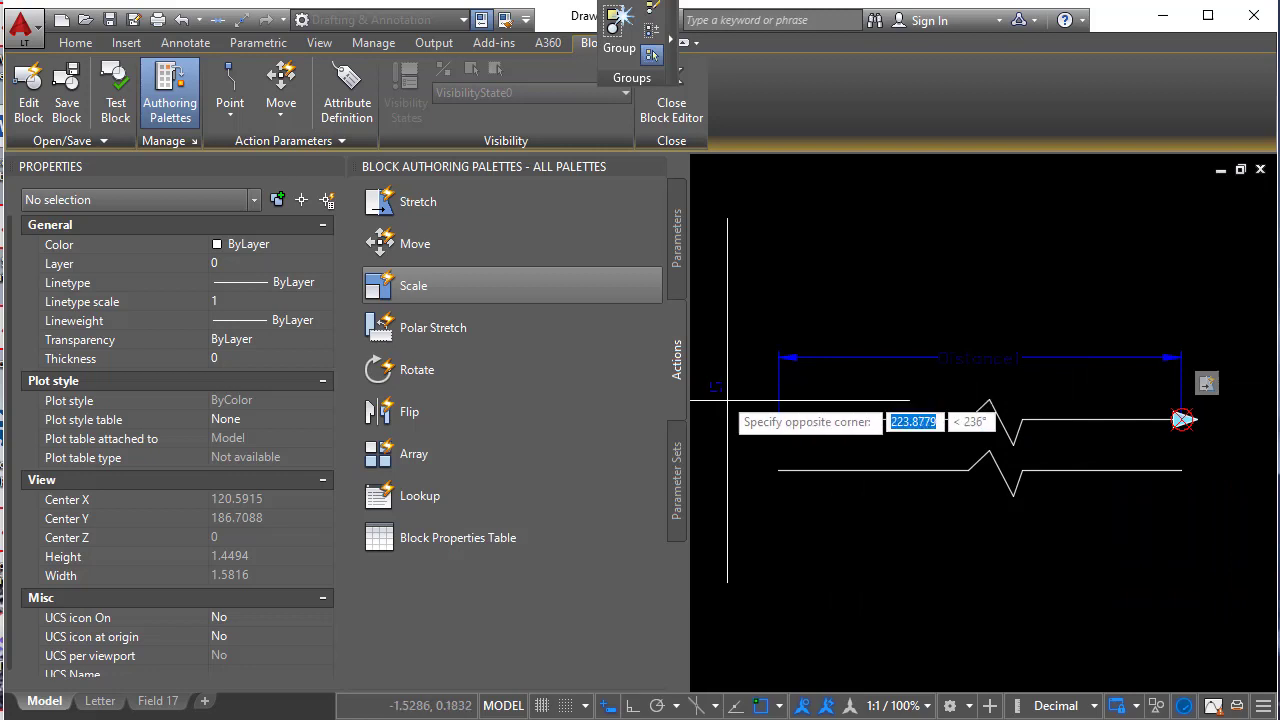
left_click(883, 510)
left_click(862, 493)
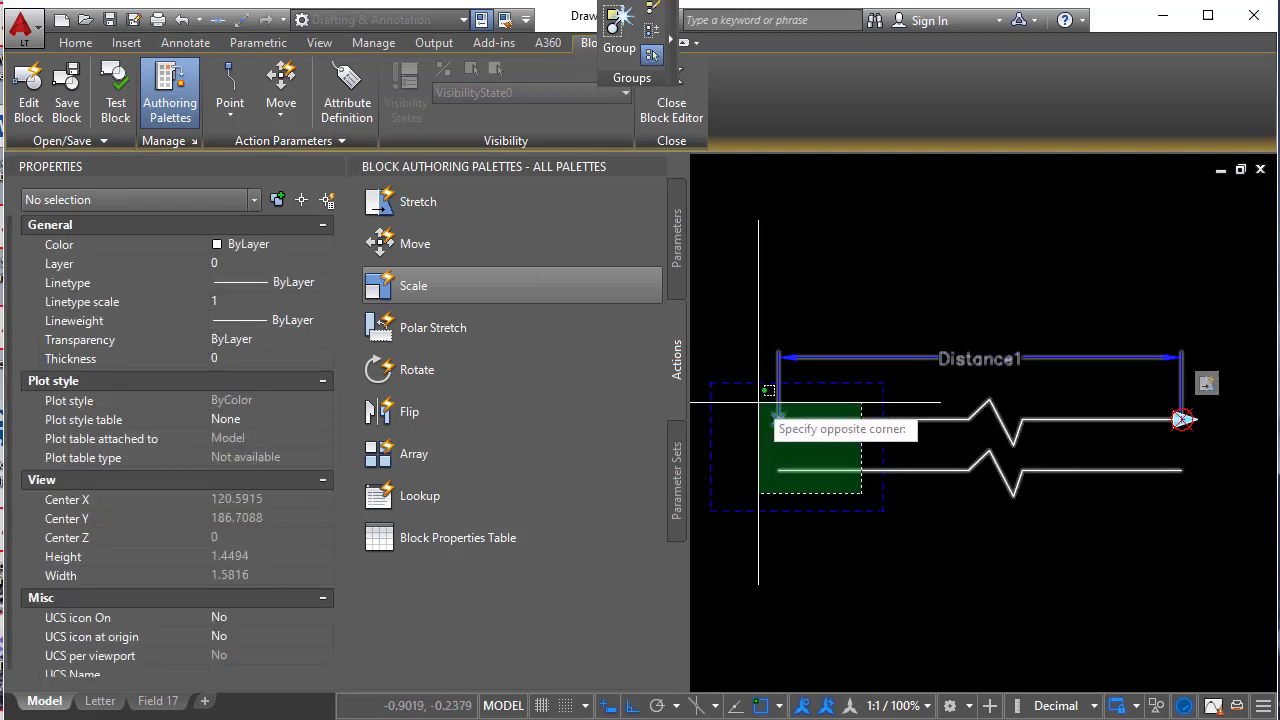
left_click(752, 394)
key("Return")
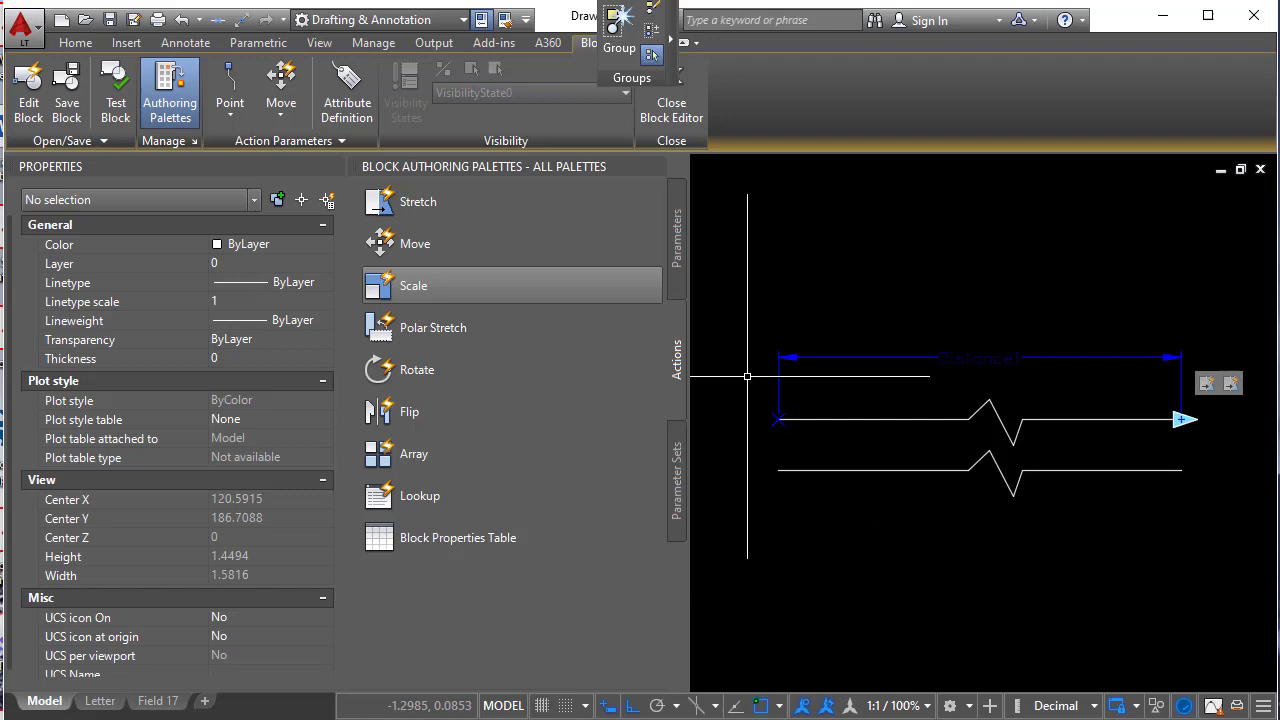
- Save the block changes, then test dragging the break line's end grip
left_click(671, 110)
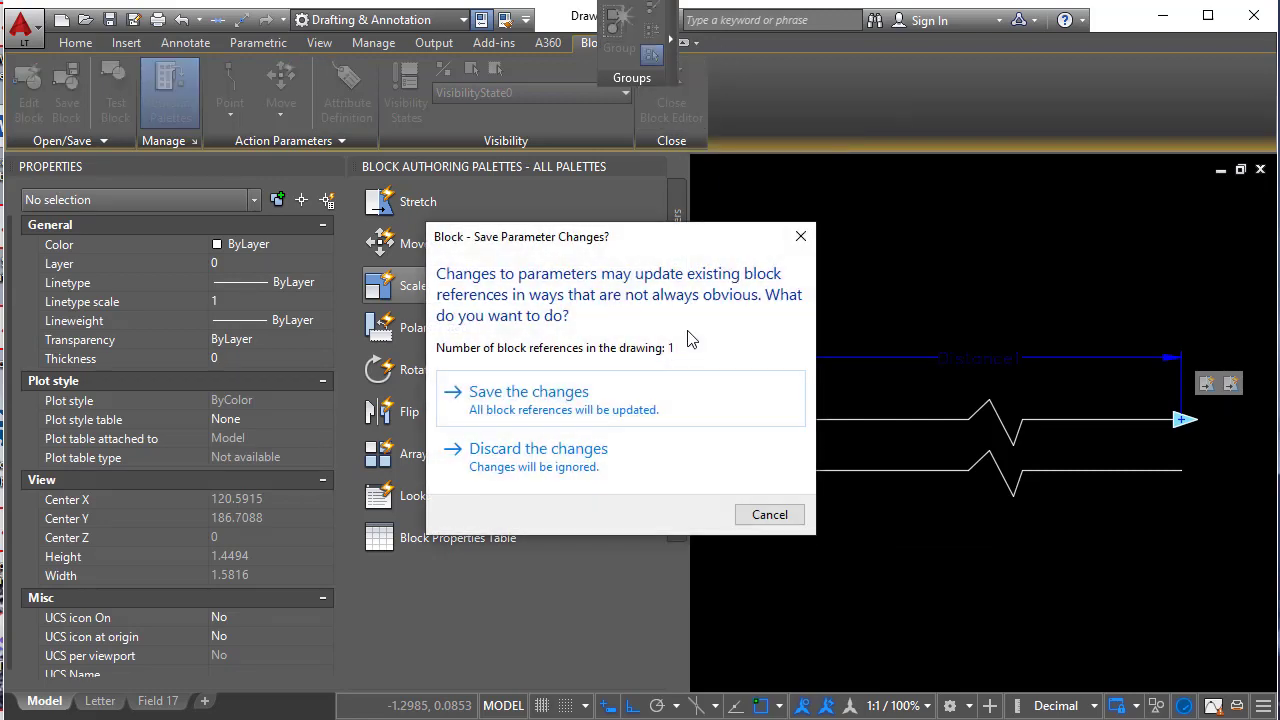
left_click(528, 392)
left_click(791, 571)
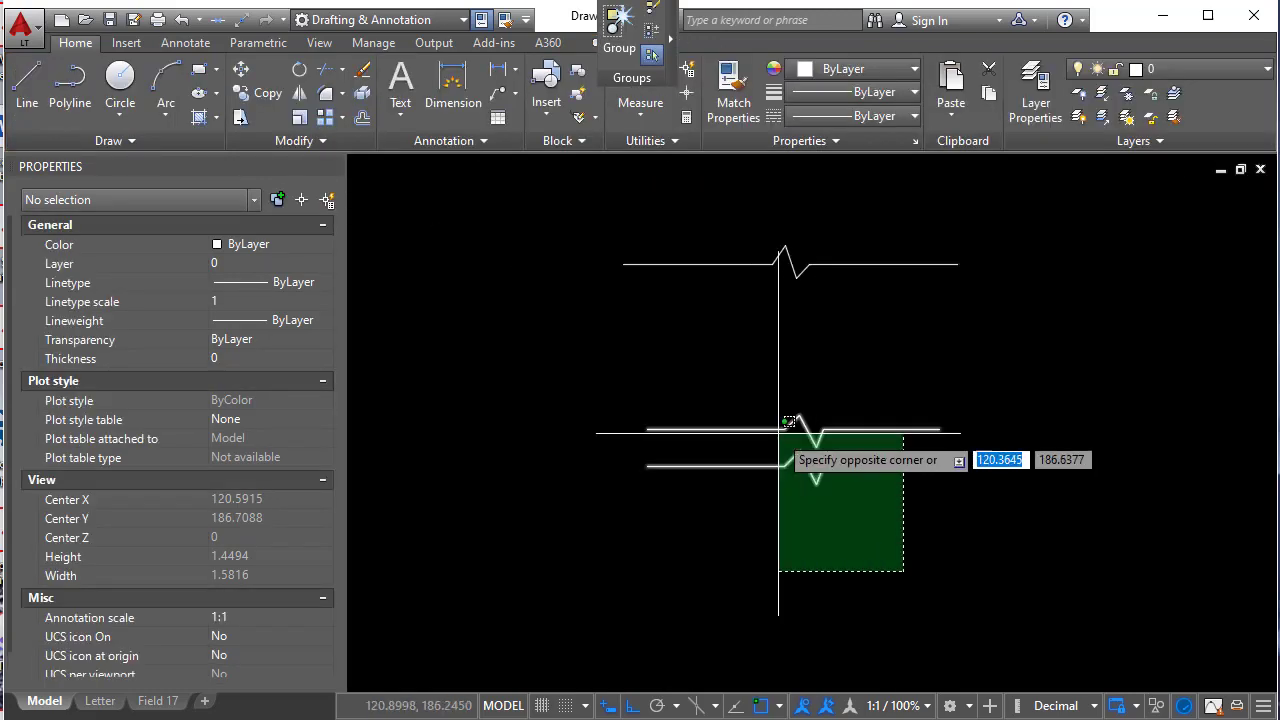
left_click(651, 434)
left_click(940, 430)
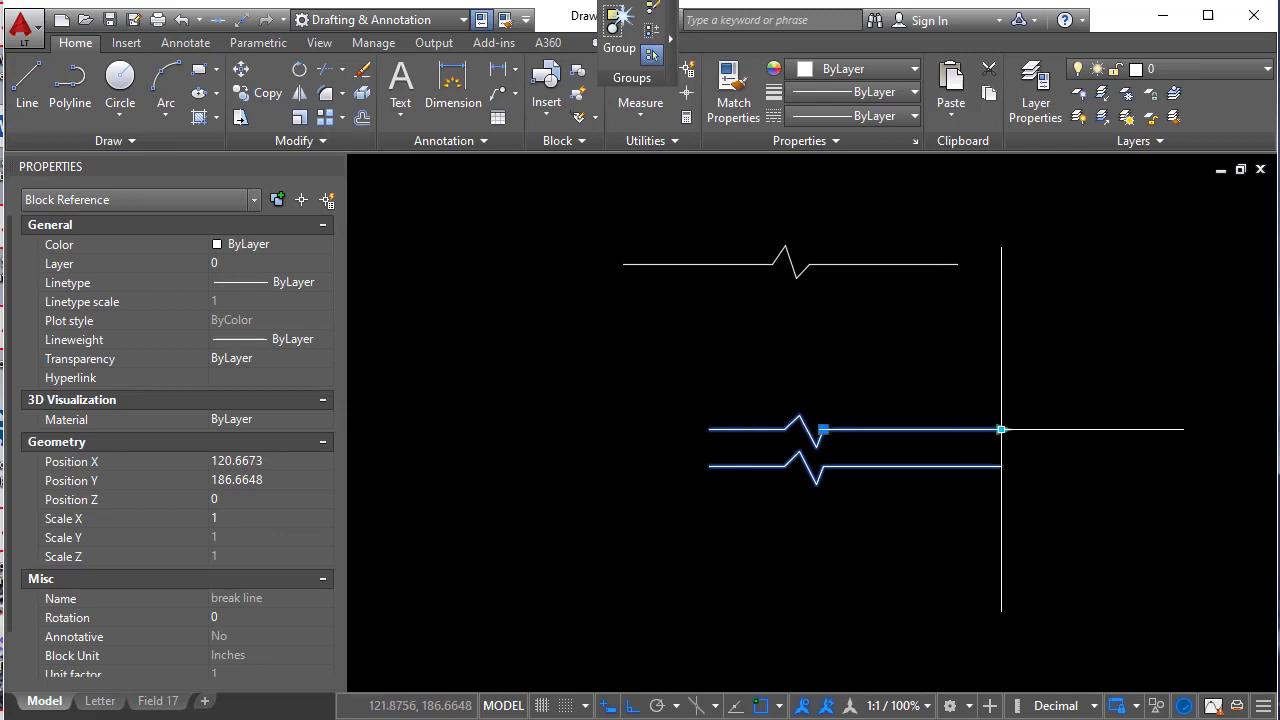
left_click(945, 430)
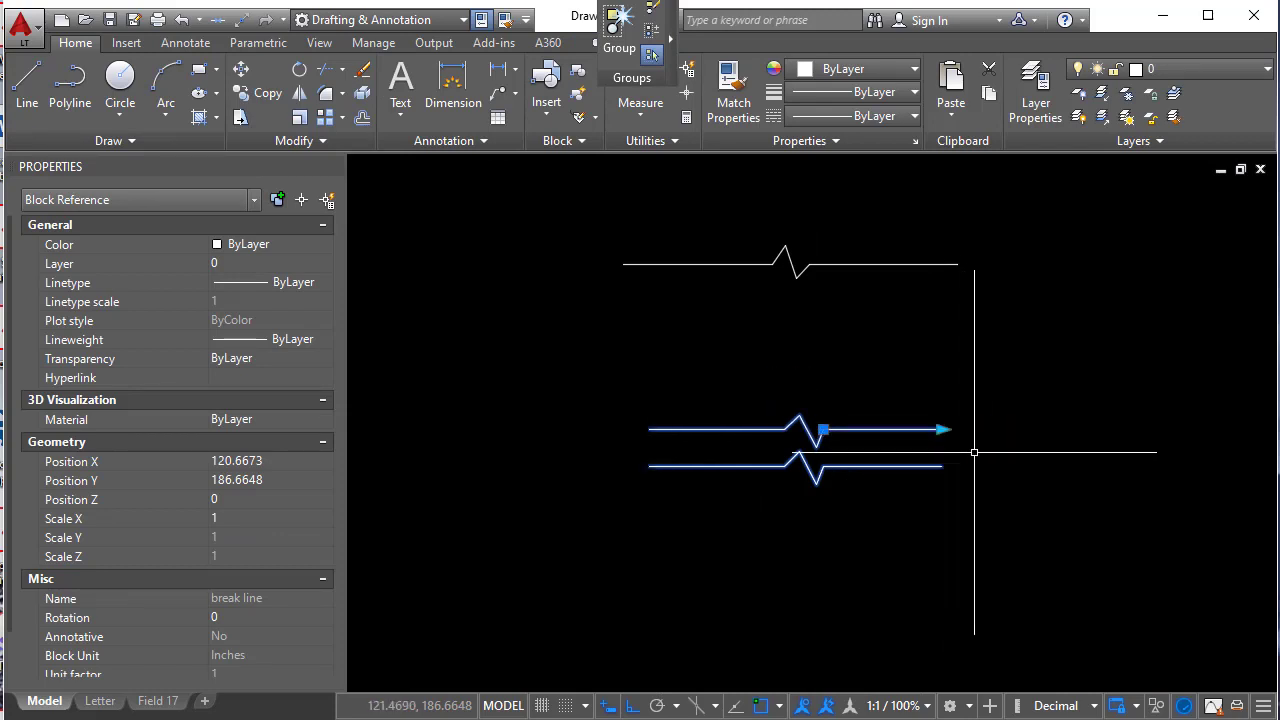
left_click(942, 430)
key("Escape")
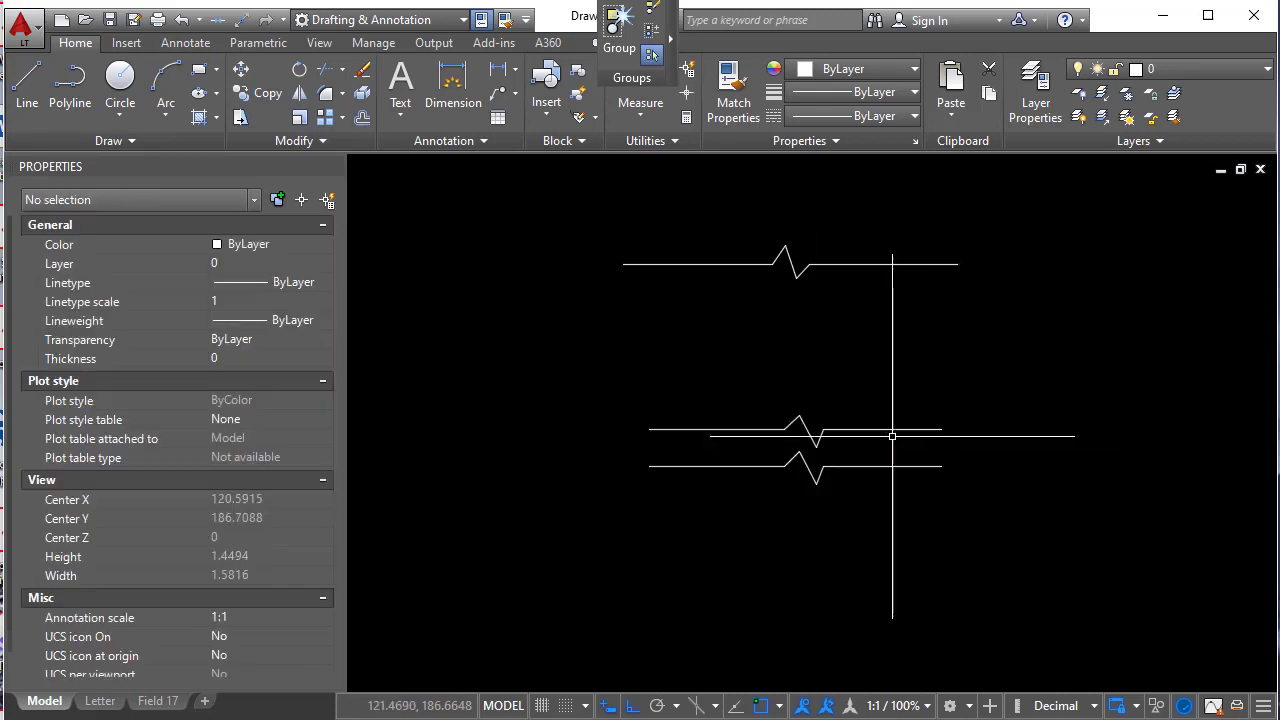
- Reopen the block in the Block Editor and set Stretch1's angle offset to 180
left_click(875, 431)
right_click(875, 431)
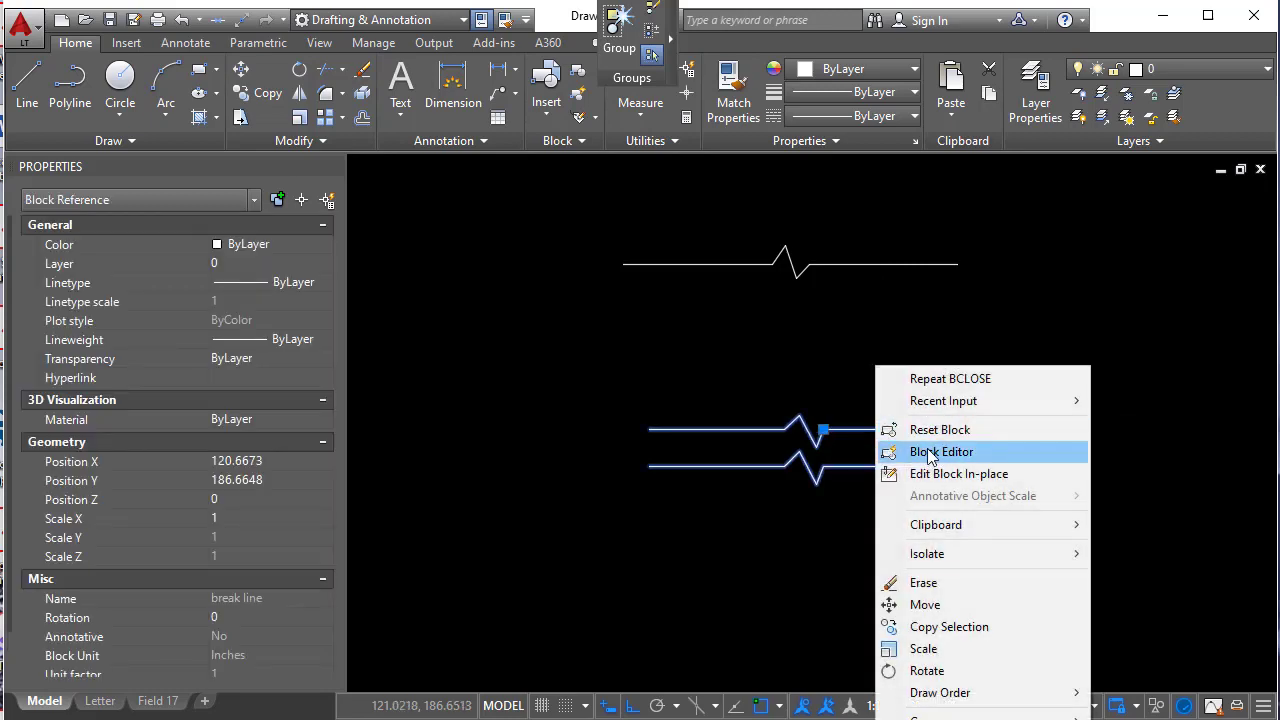
left_click(945, 451)
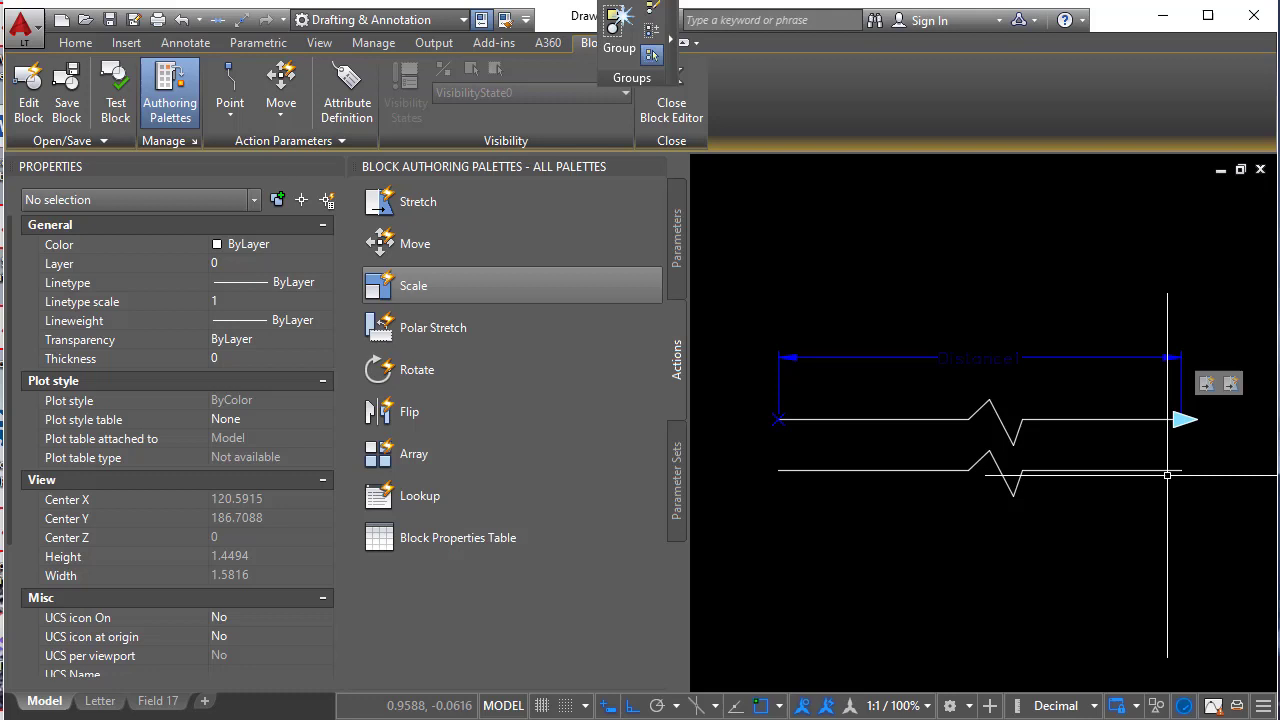
left_click(1231, 386)
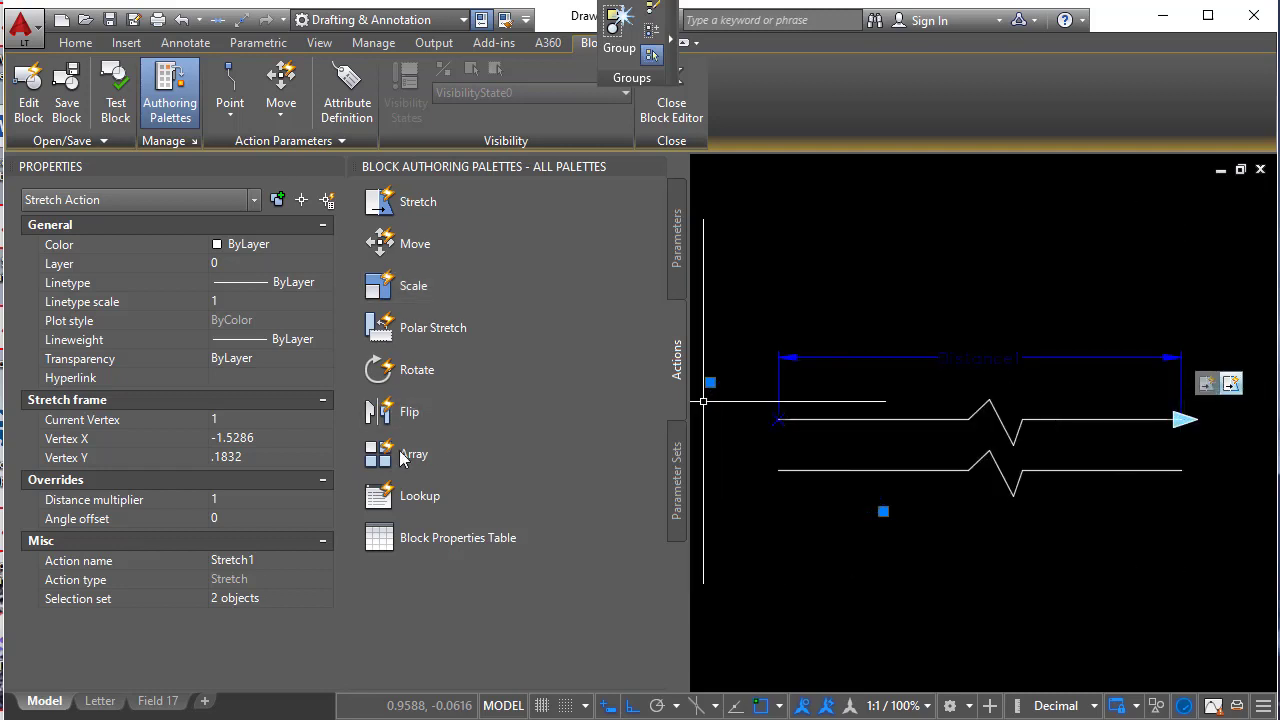
left_click(242, 518)
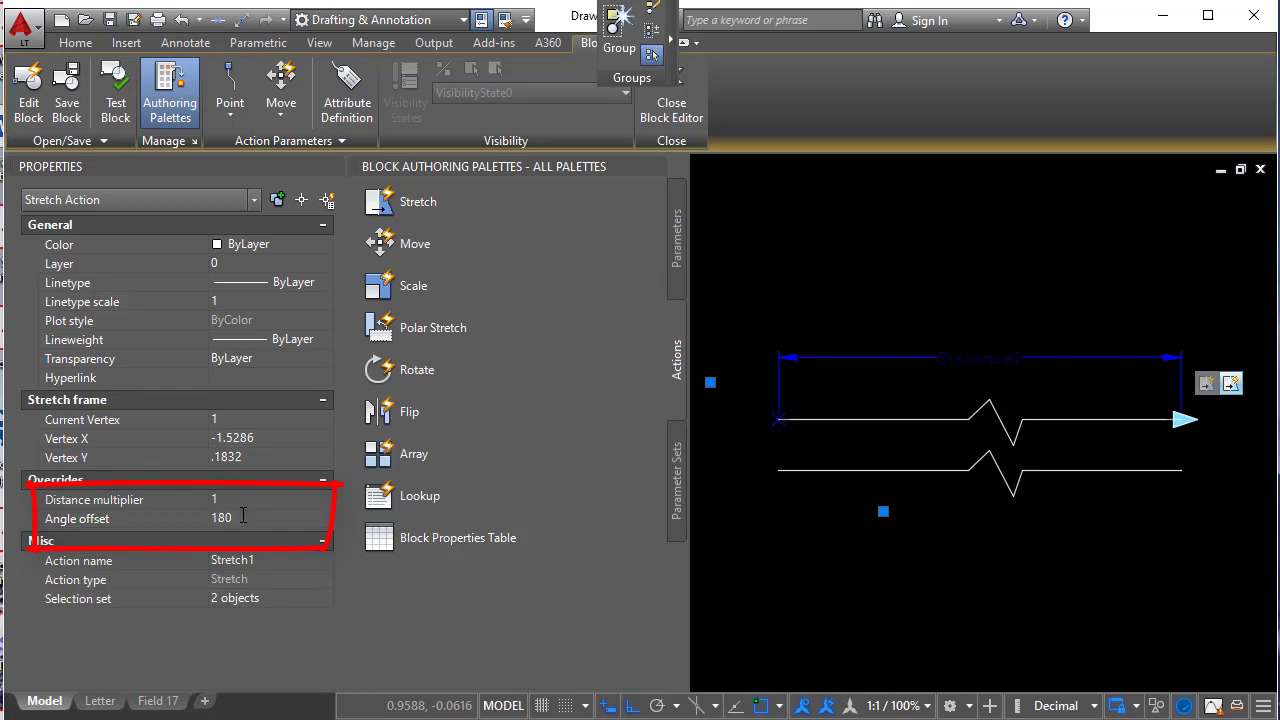
- Save the block edits, then drag the break line's arrow grip so both ends lengthen symmetrically
left_click(670, 108)
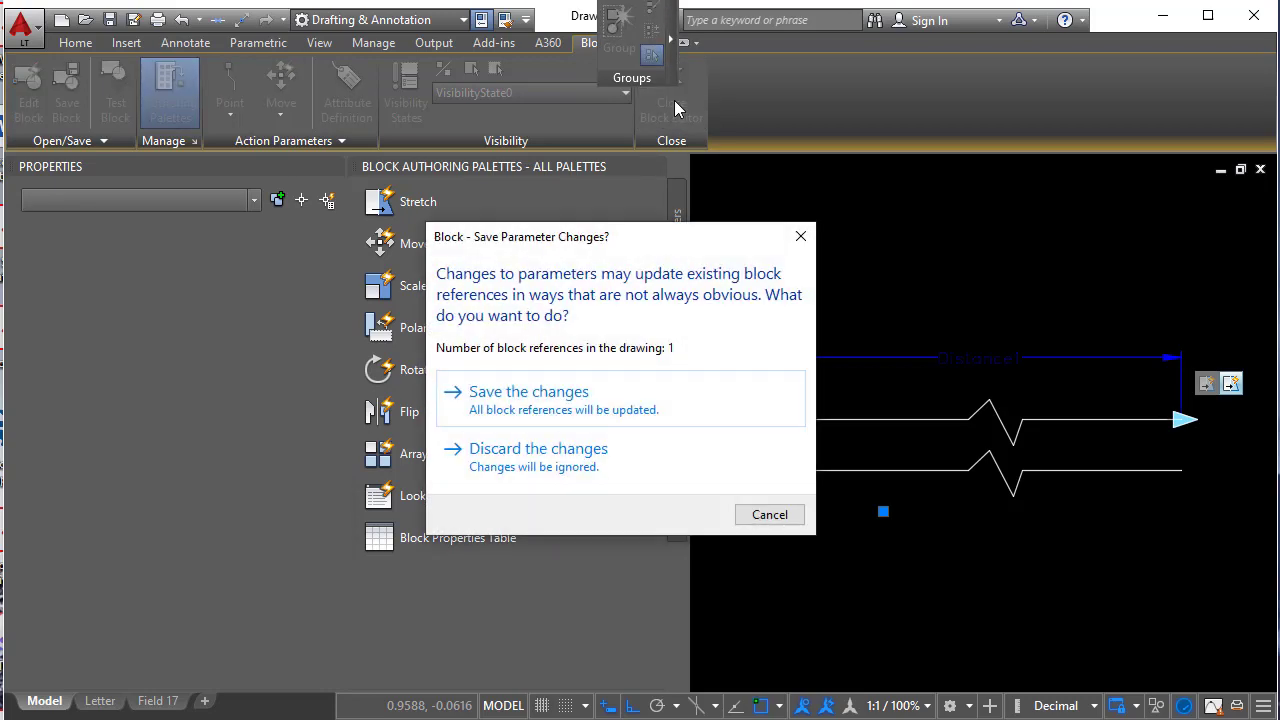
left_click(536, 385)
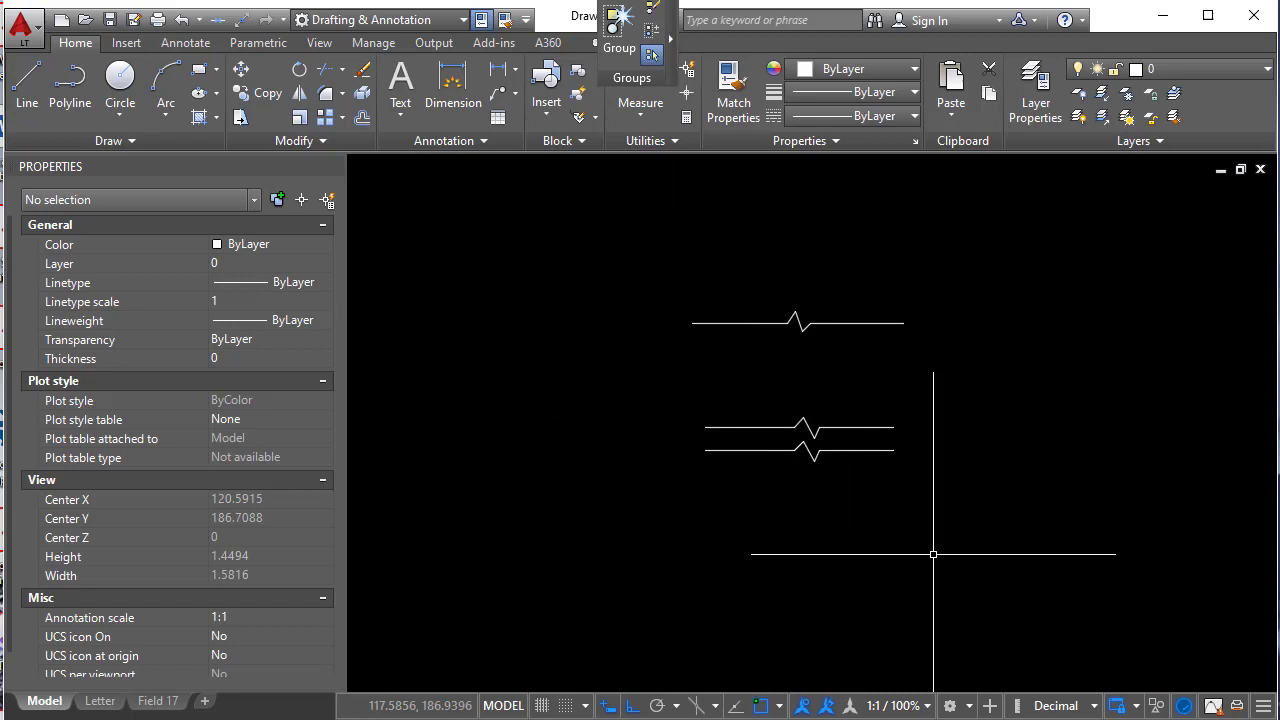
left_click(928, 525)
left_click(805, 424)
left_click(893, 427)
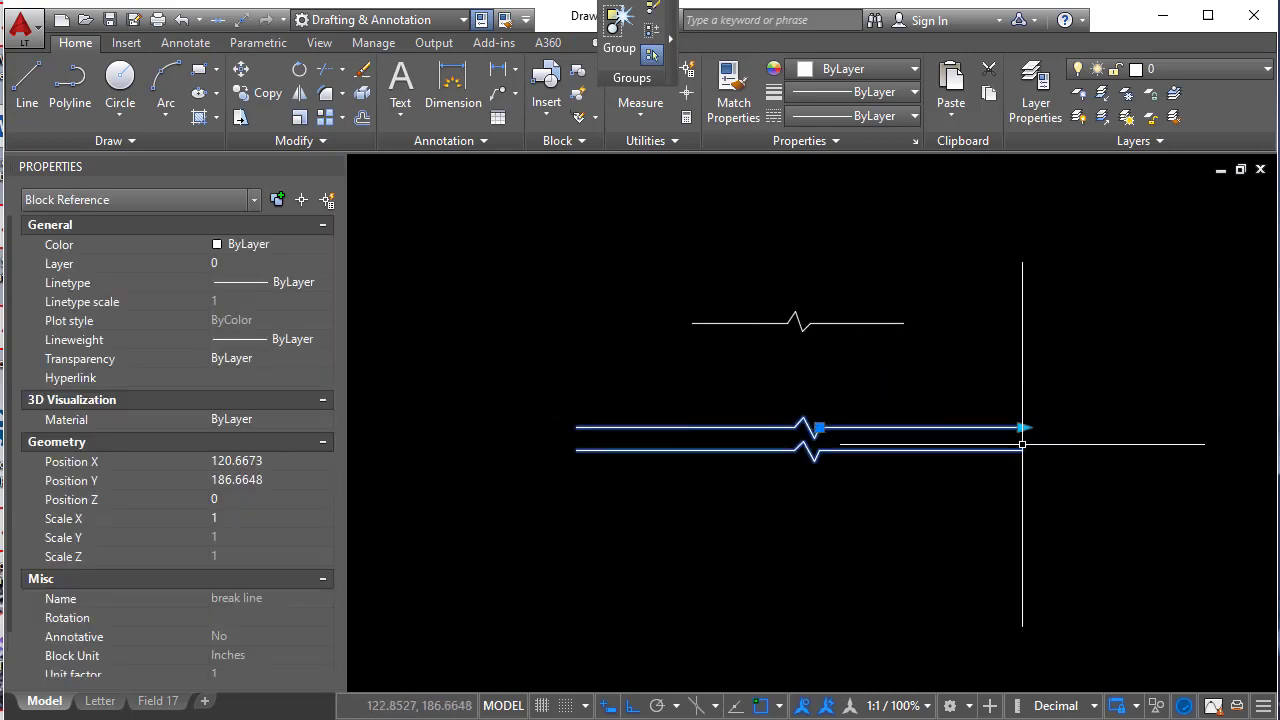
left_click(877, 428)
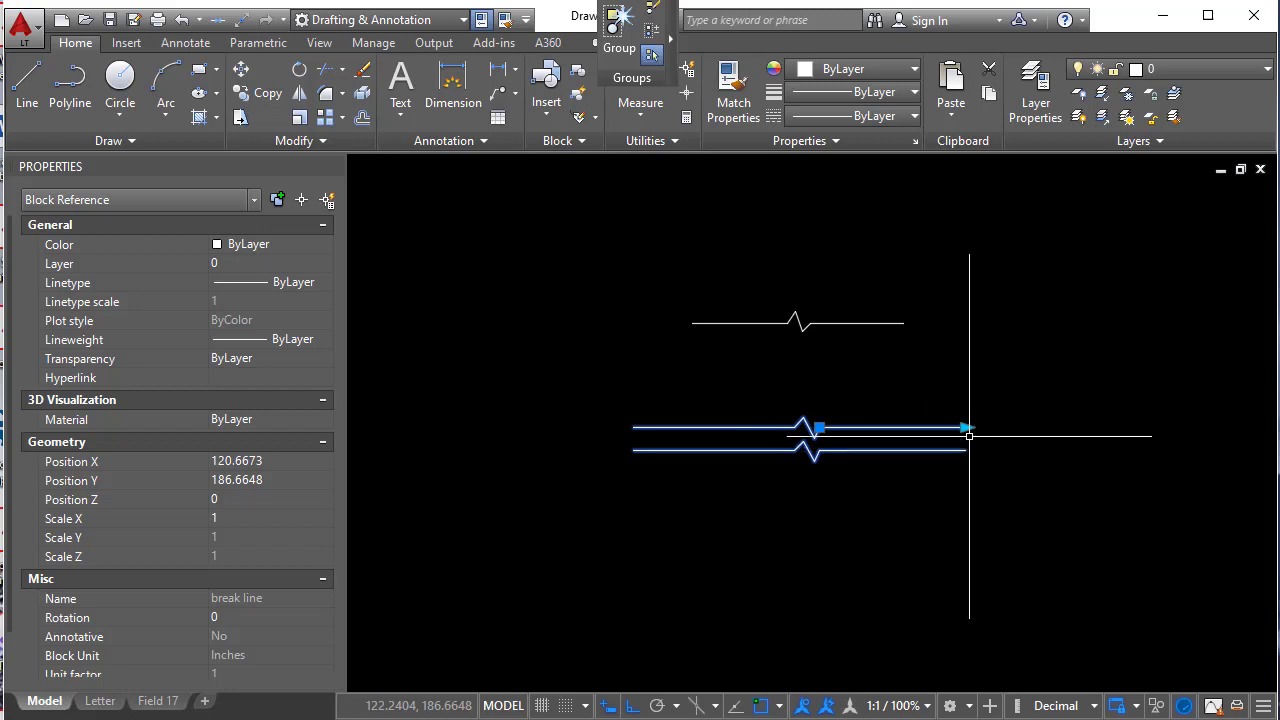
left_click(914, 428)
key("Escape")
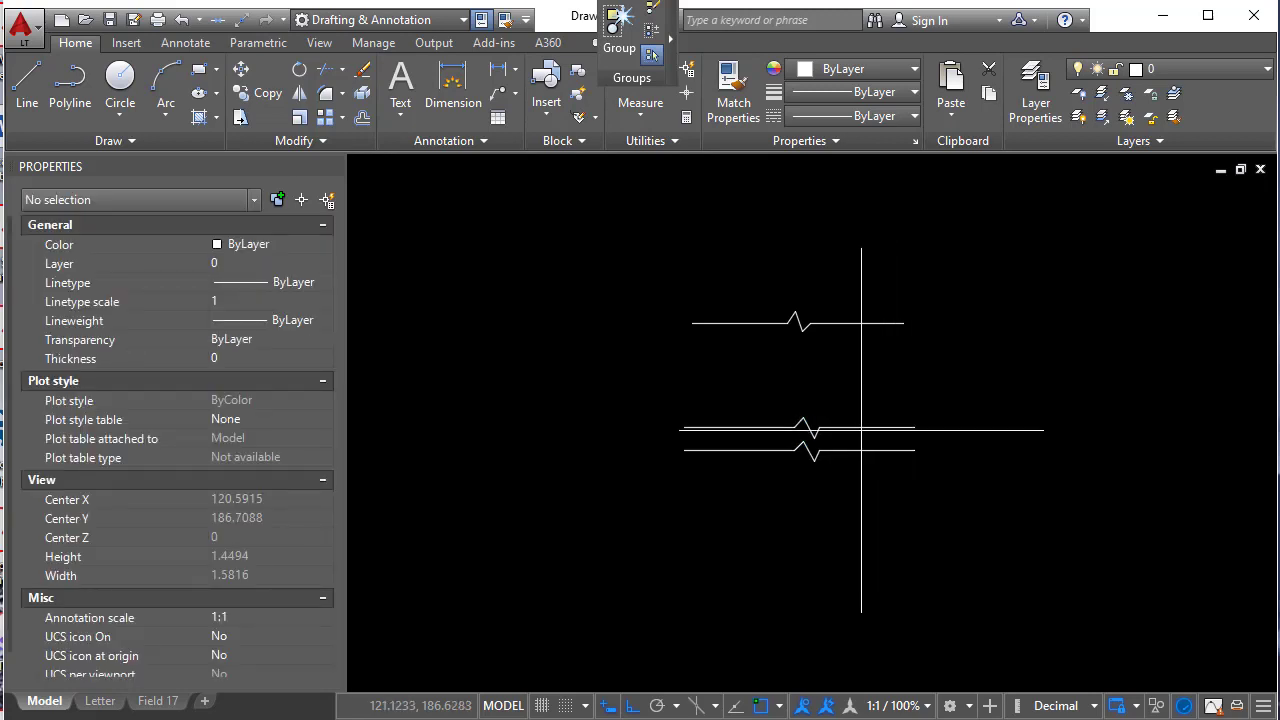
- Reopen the break line block in the Block Editor
left_click(861, 430)
left_click(857, 409)
right_click(856, 367)
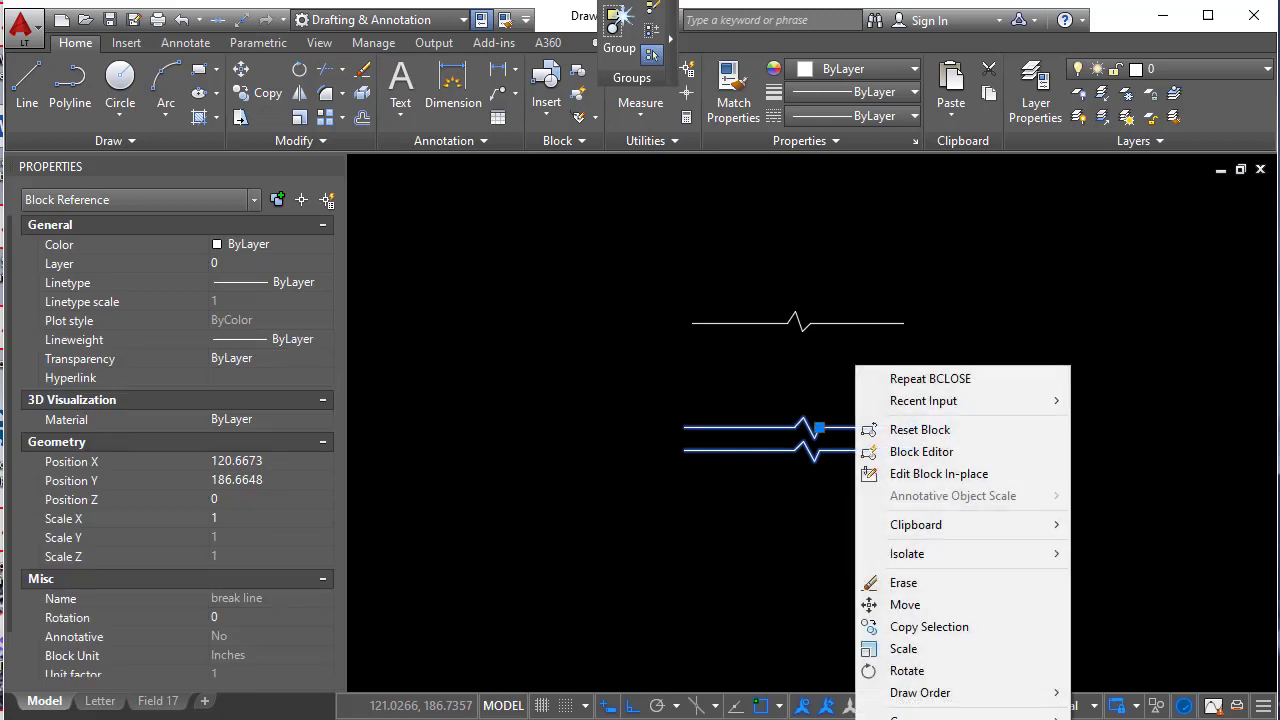
left_click(924, 455)
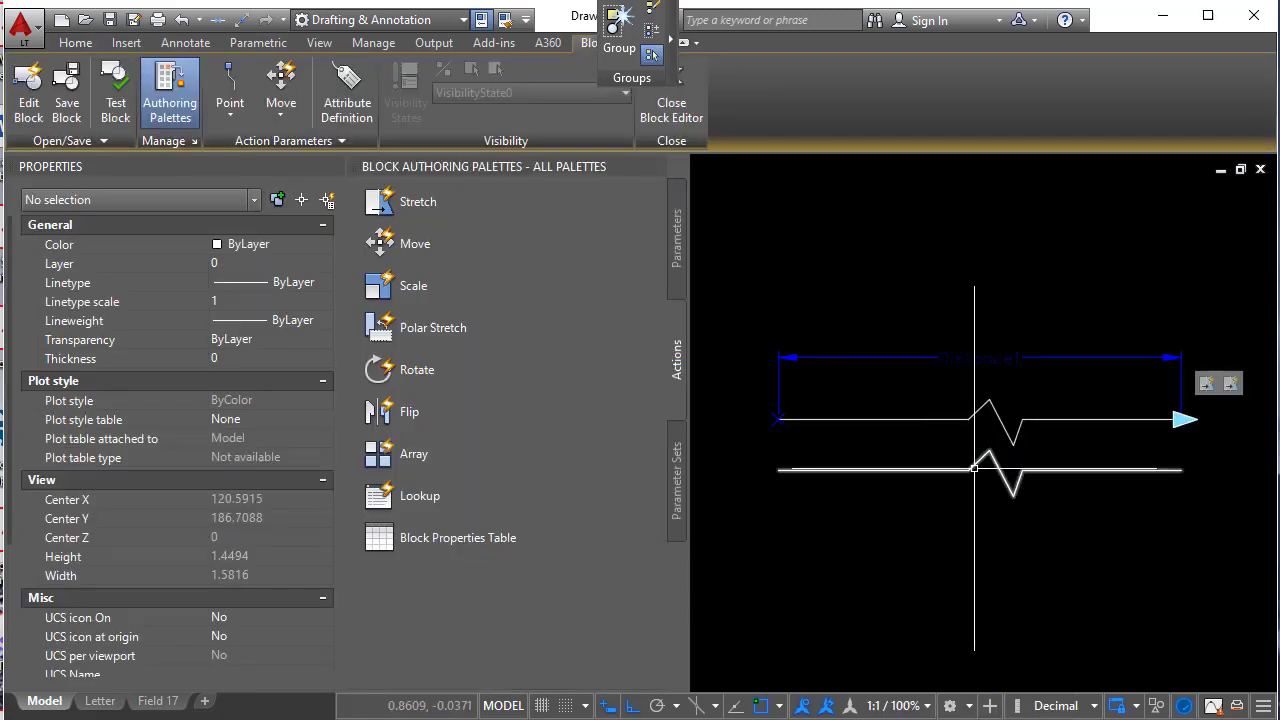
- Place a Visibility parameter on the upper zigzag line from the Parameters palette
left_click(679, 252)
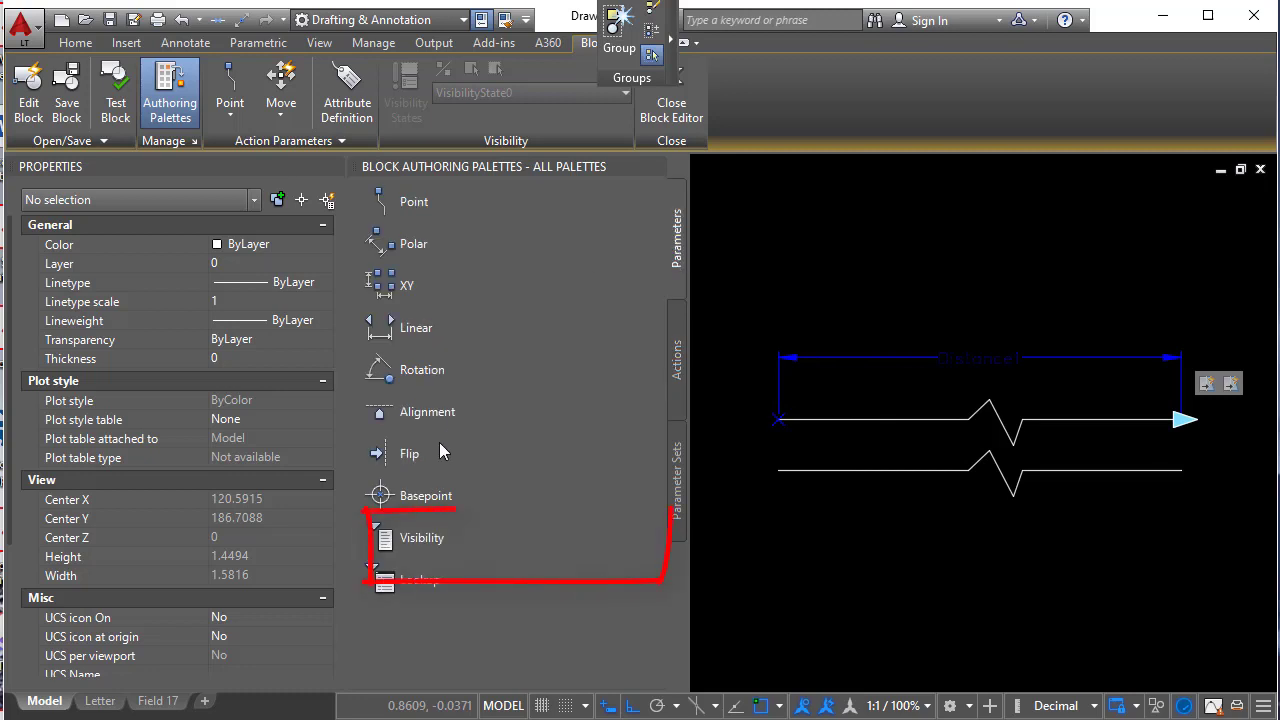
left_click(420, 538)
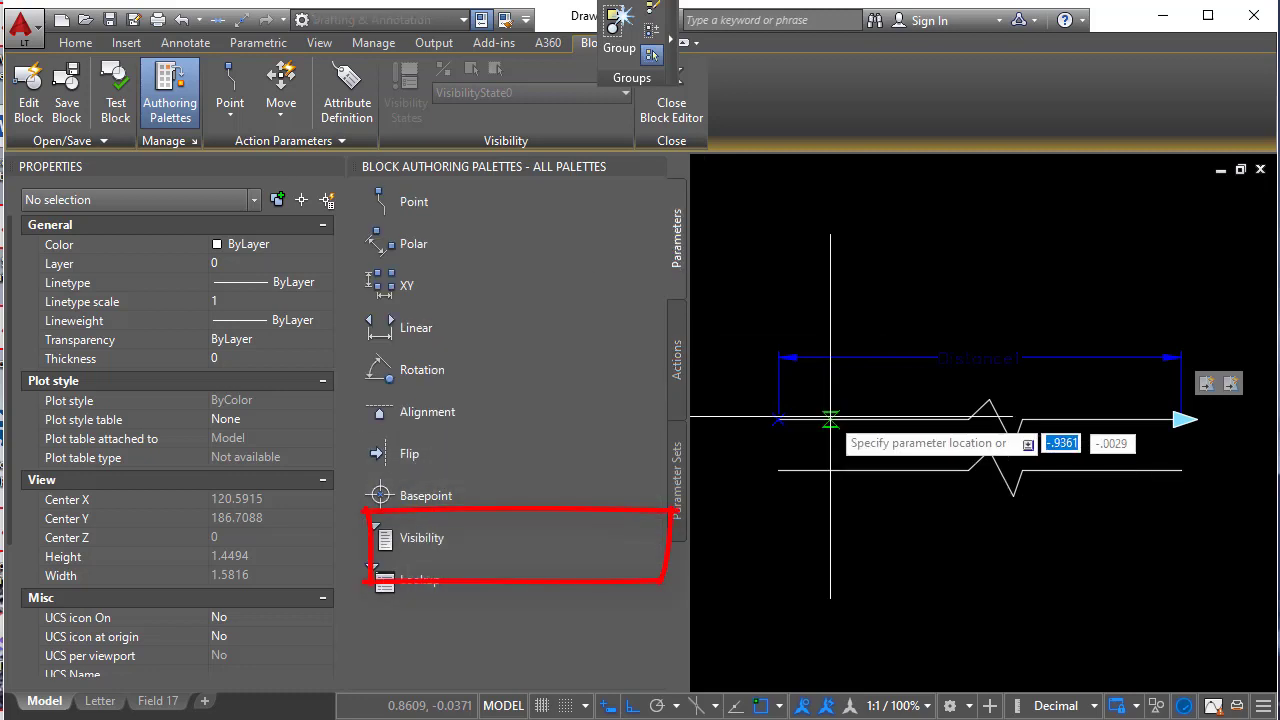
left_click(968, 419)
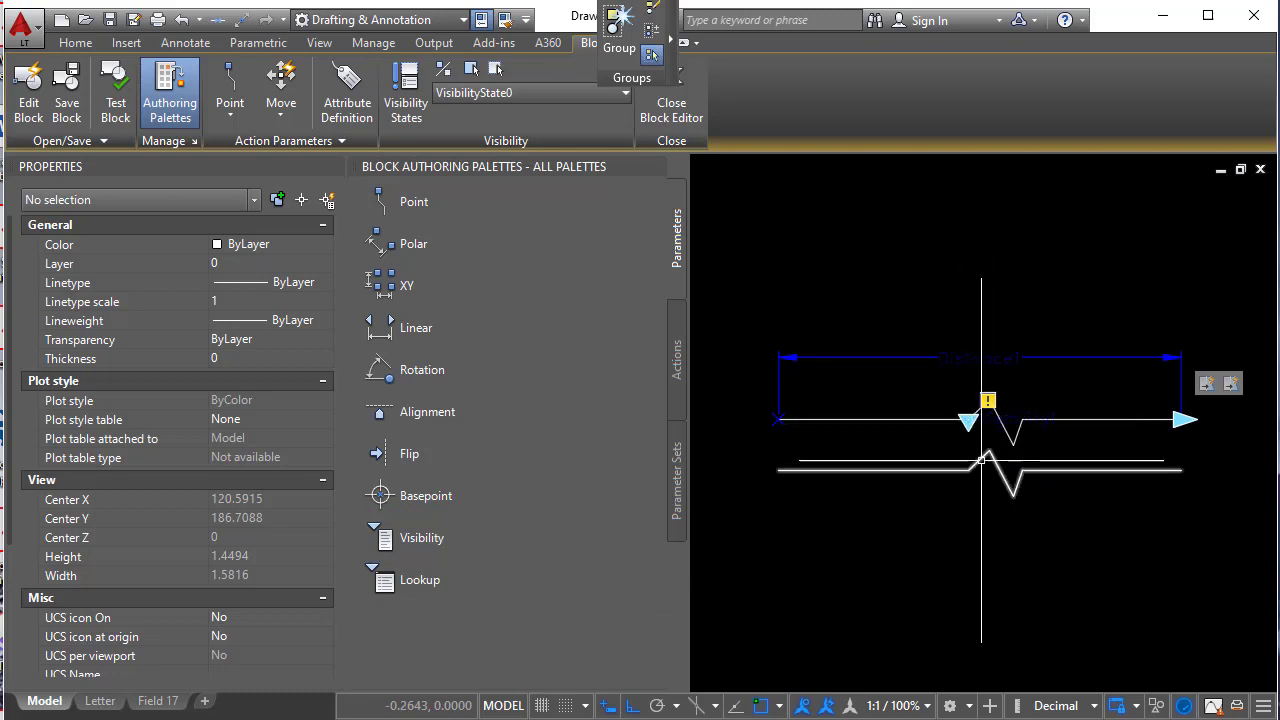
- Rename VisibilityState0 to Single and add a new Double state, leaving Double current
left_click(407, 90)
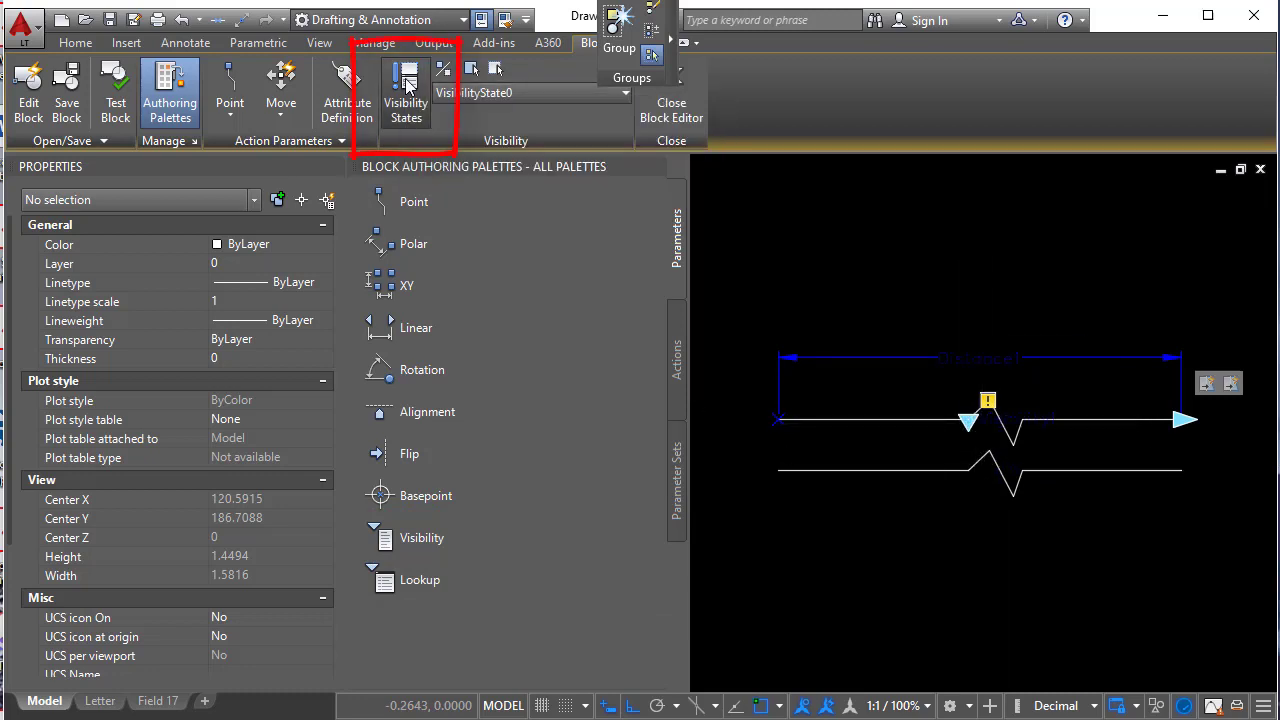
left_click(407, 85)
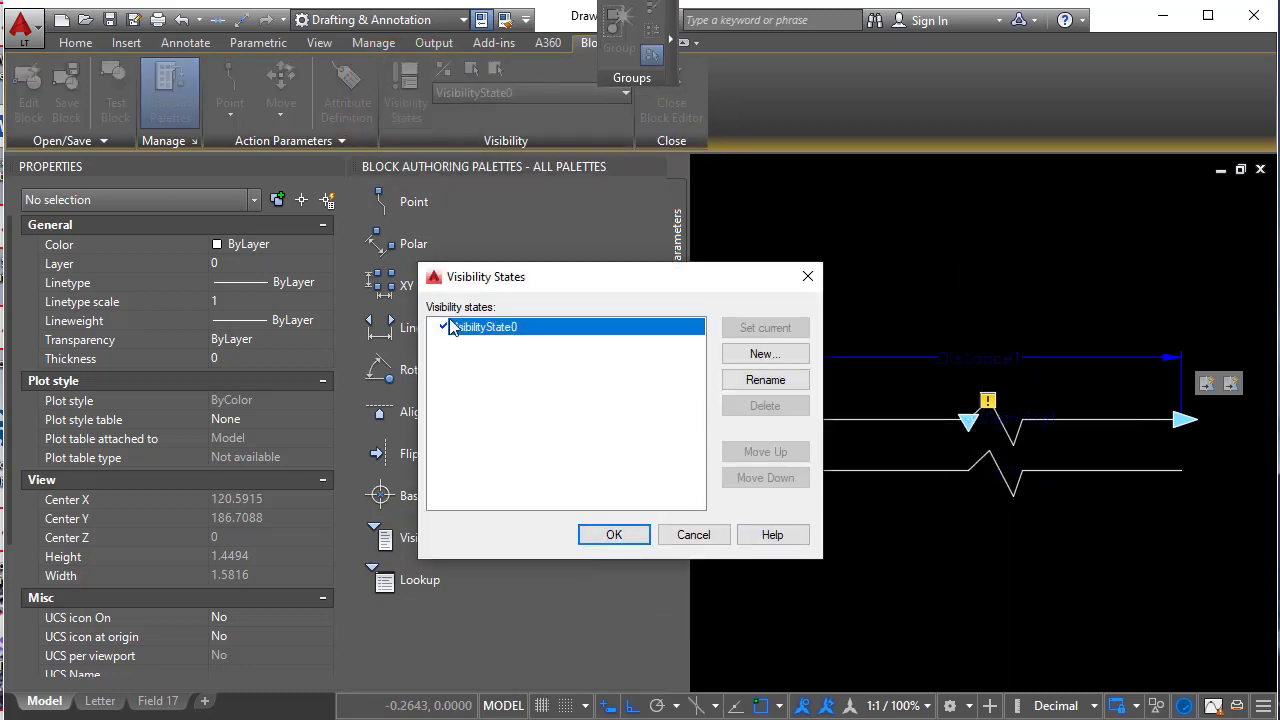
left_click(775, 383)
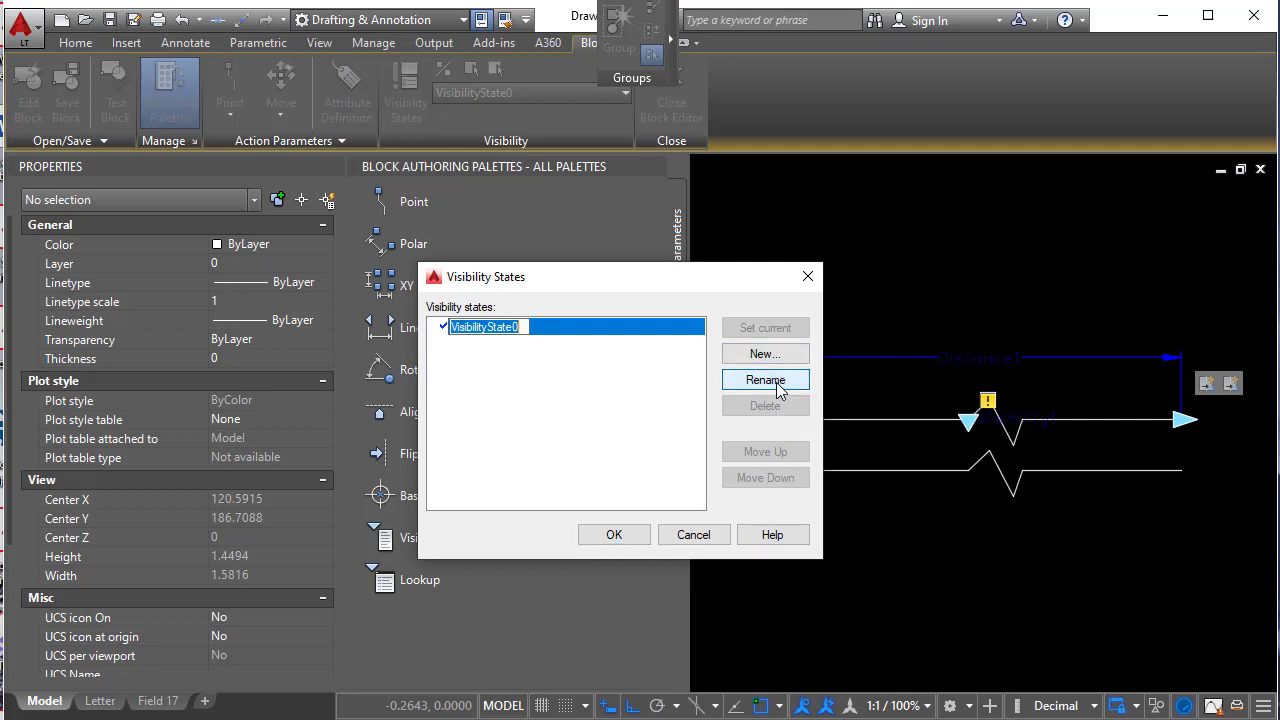
type("Single")
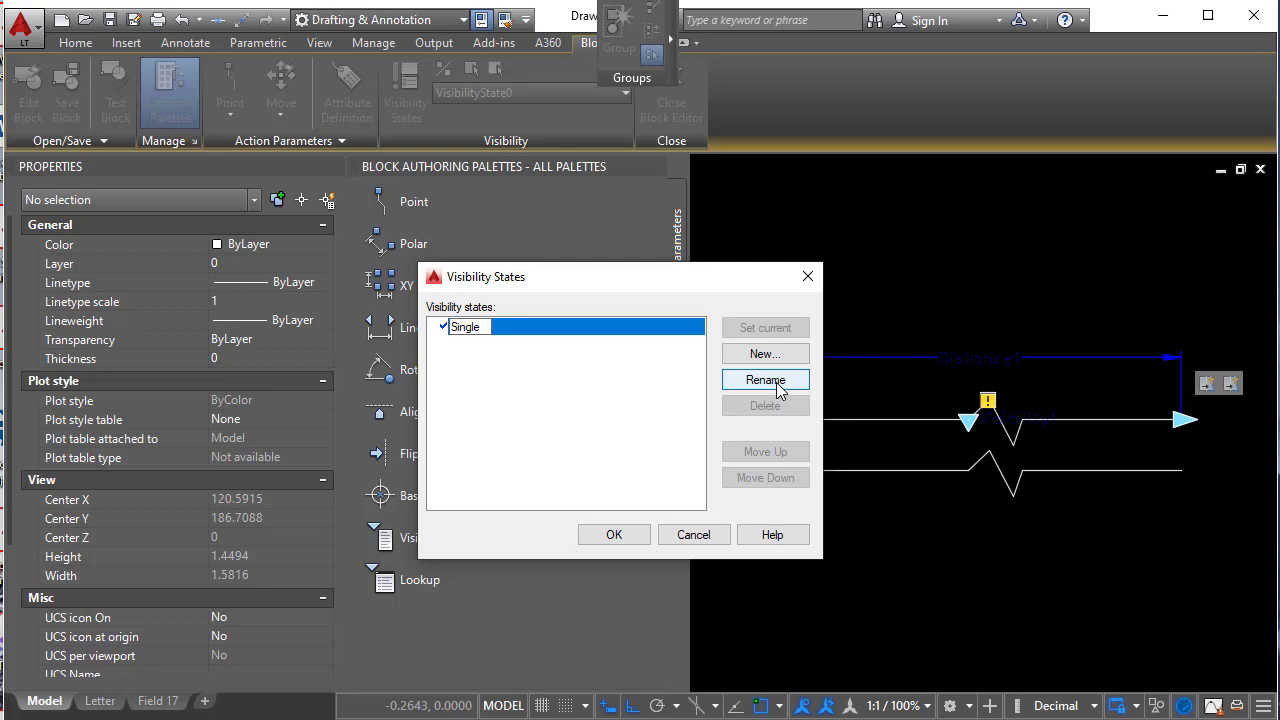
left_click(765, 354)
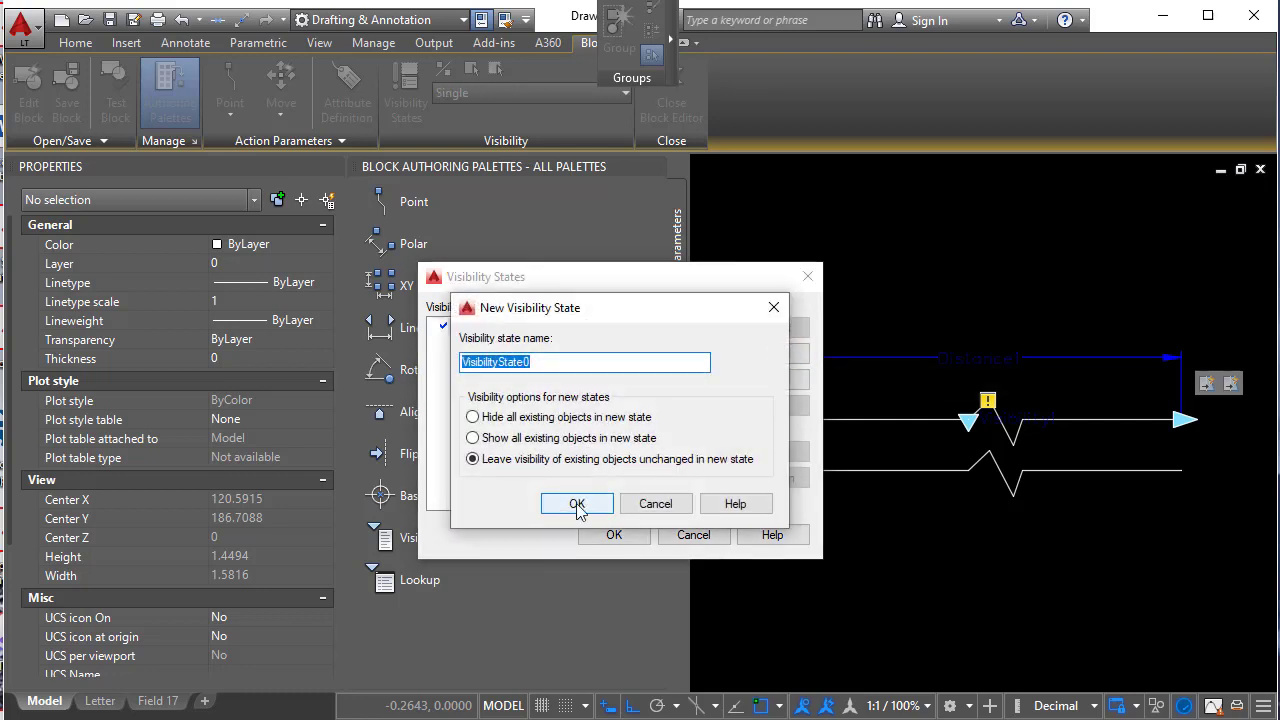
type("Double")
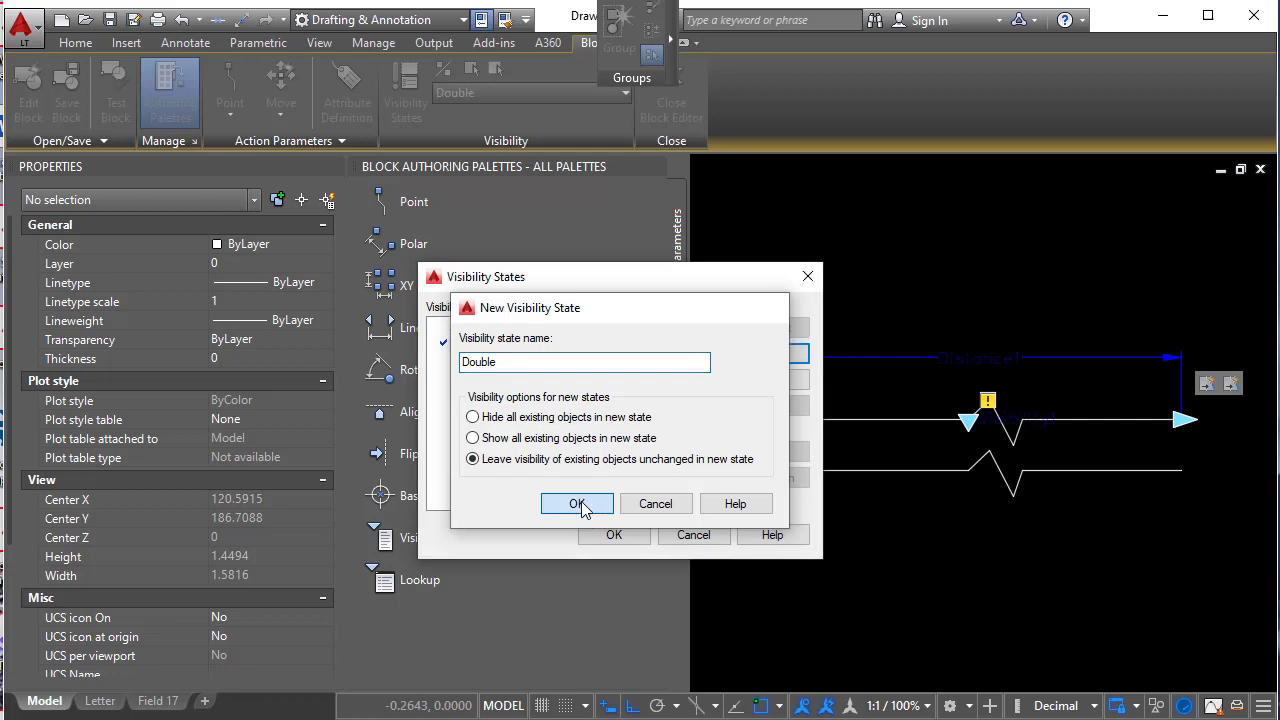
left_click(577, 506)
left_click(614, 535)
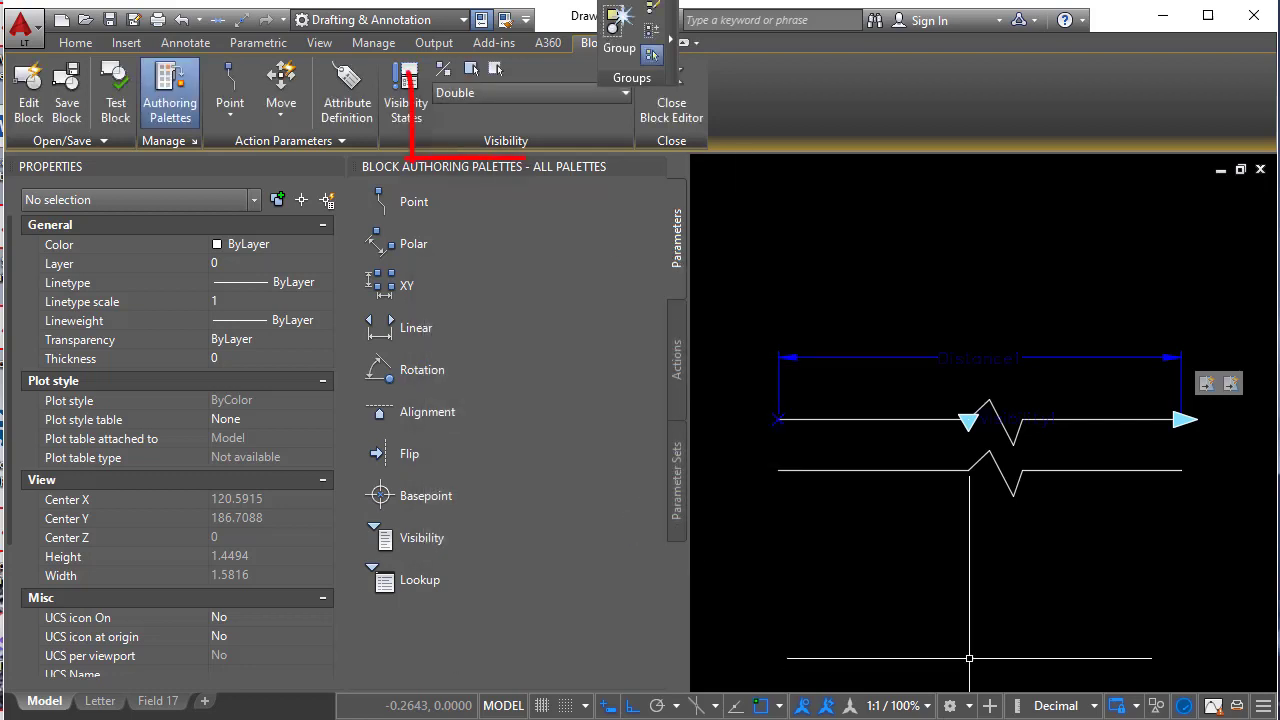
- Make Single the current visibility state and set the lower zigzag polyline invisible
left_click(584, 94)
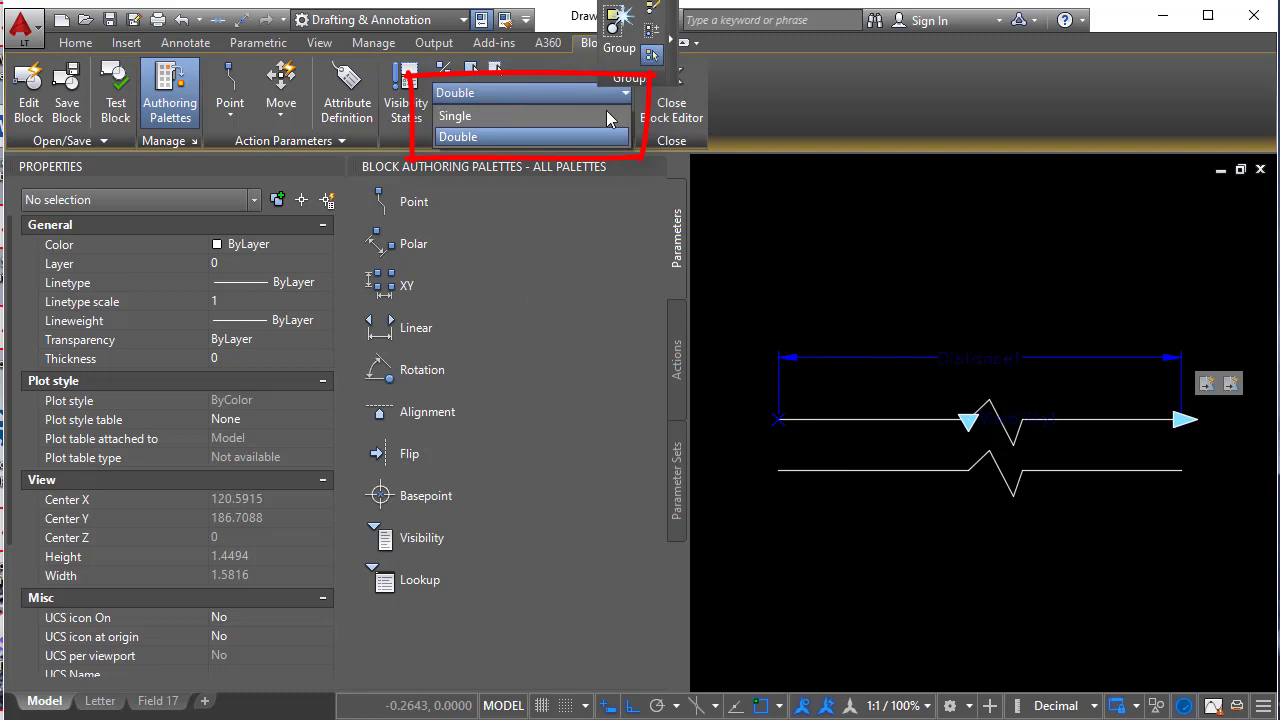
left_click(510, 116)
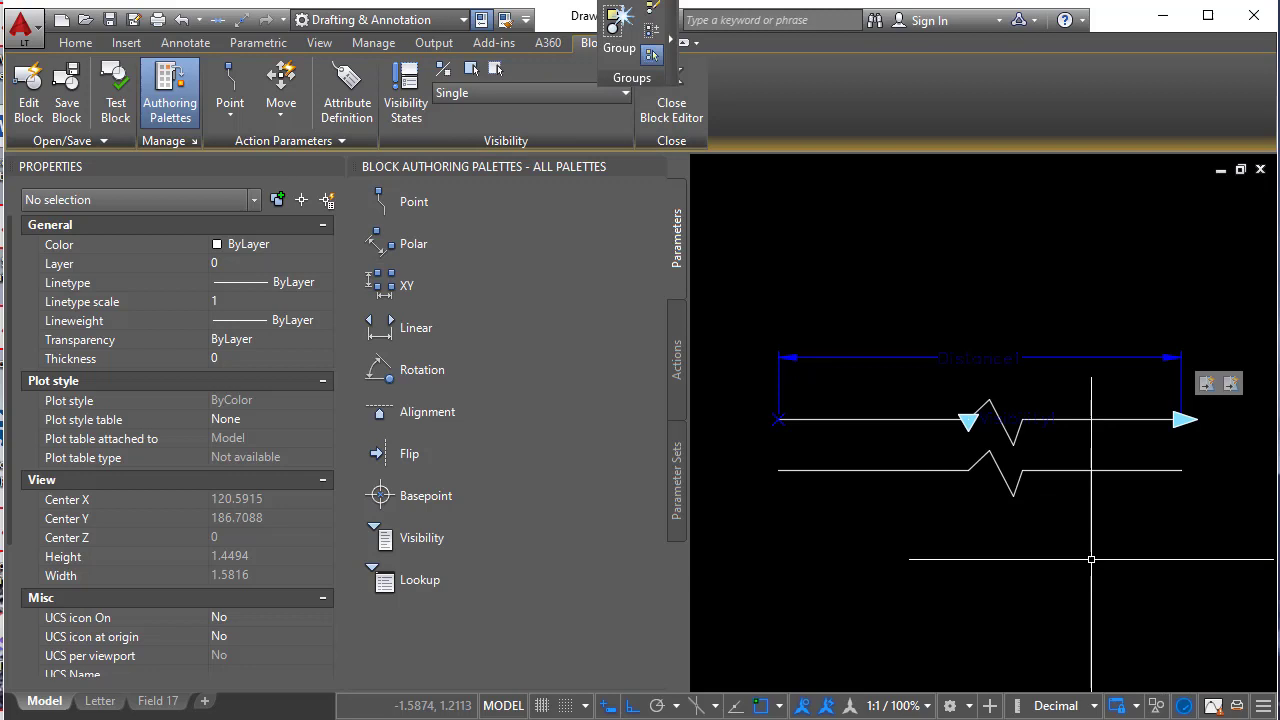
left_click(1110, 535)
left_click(972, 494)
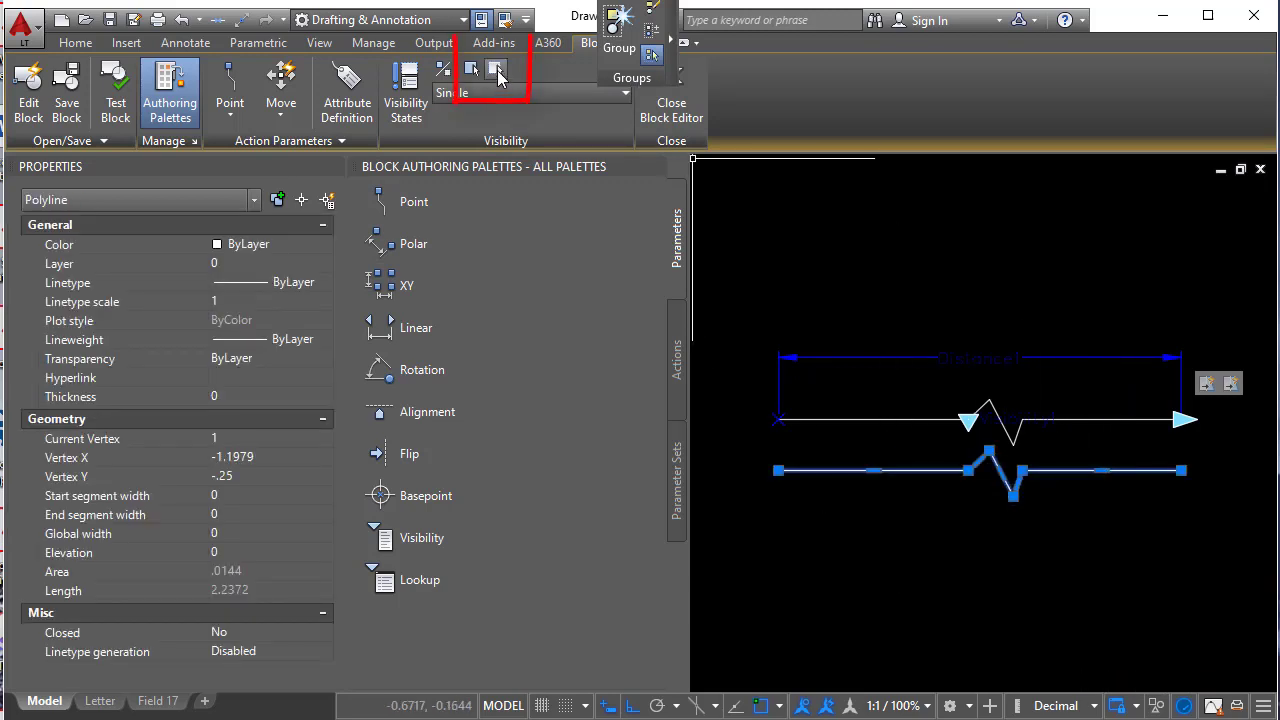
left_click(497, 70)
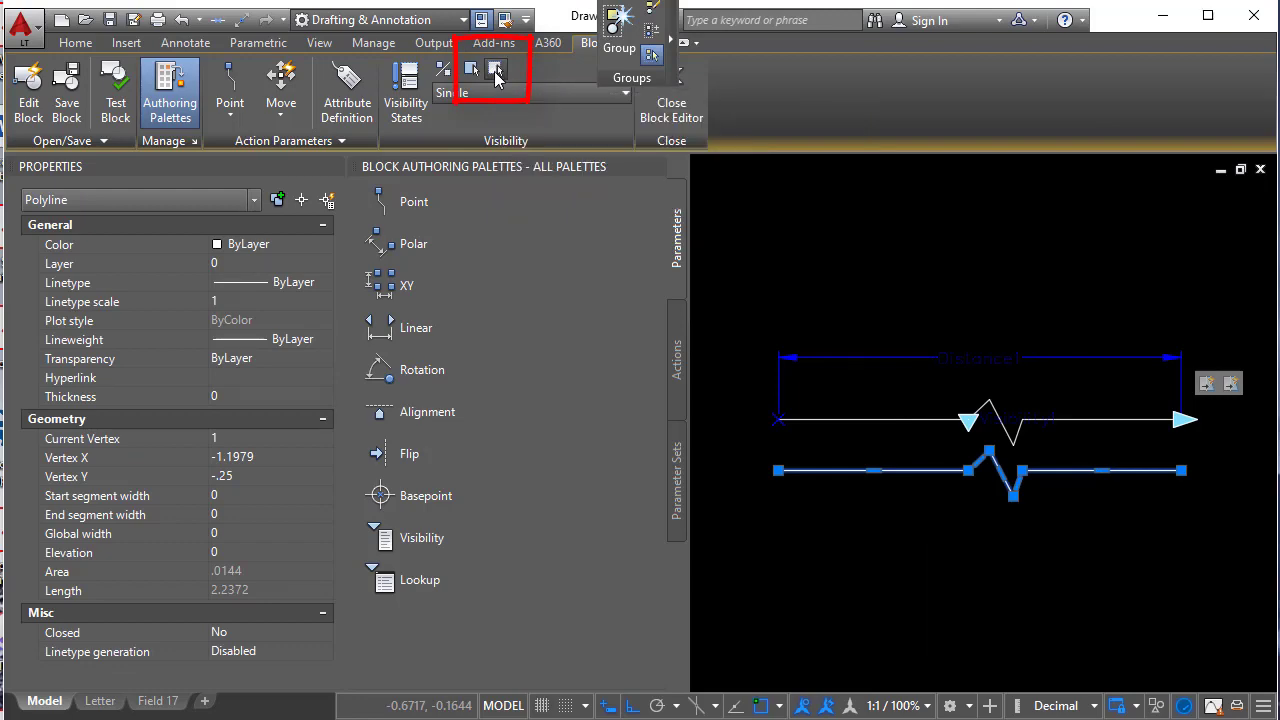
- Save the block changes and stretch the placed break line with its arrow grip
left_click(672, 108)
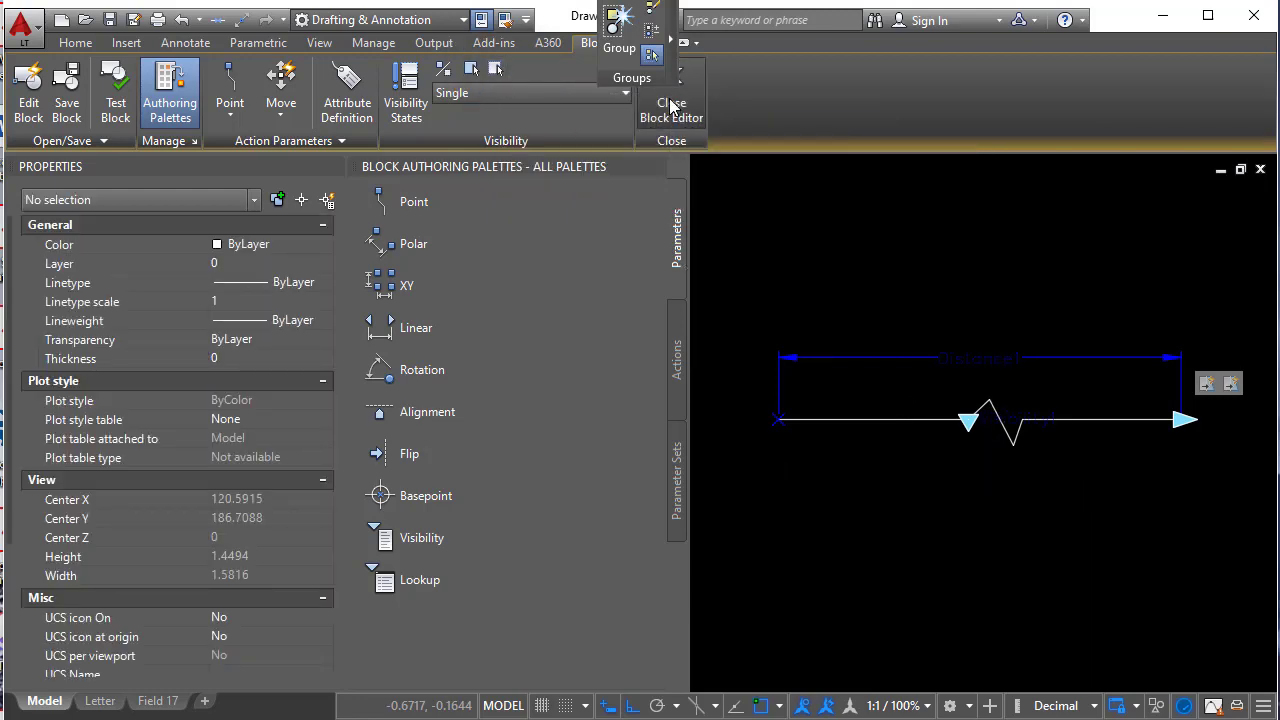
left_click(503, 392)
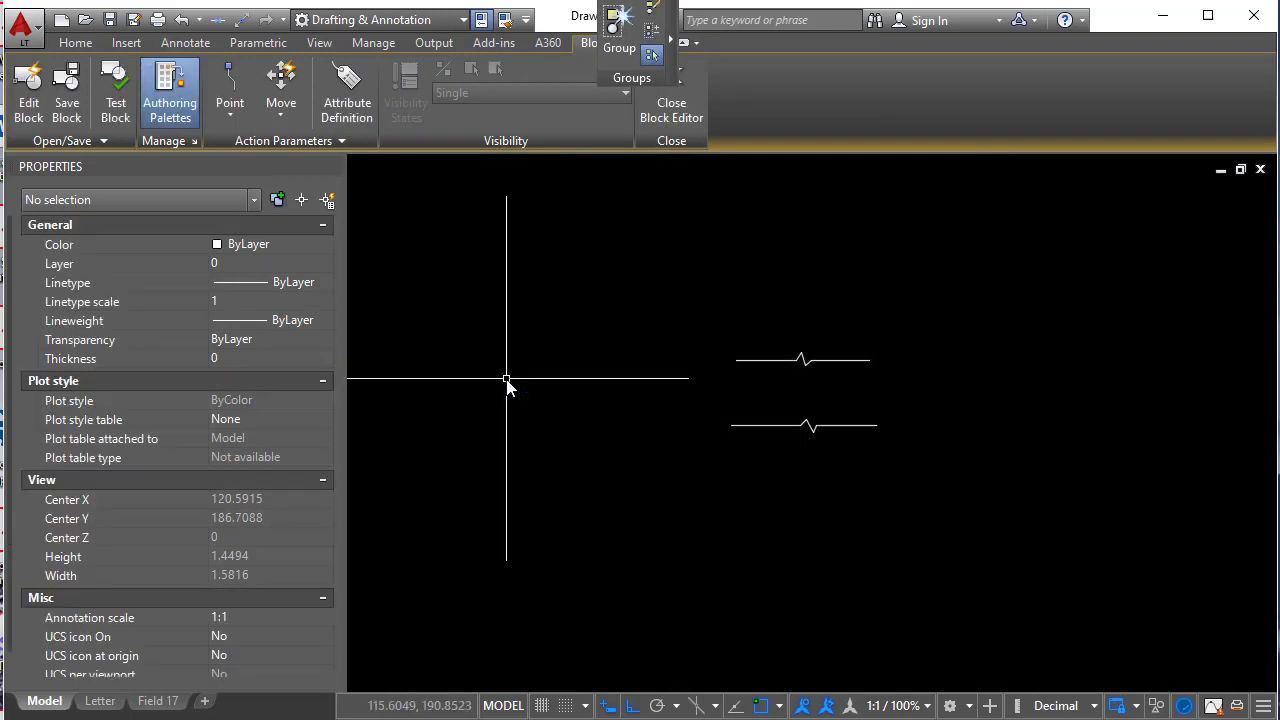
left_click(905, 472)
left_click(781, 387)
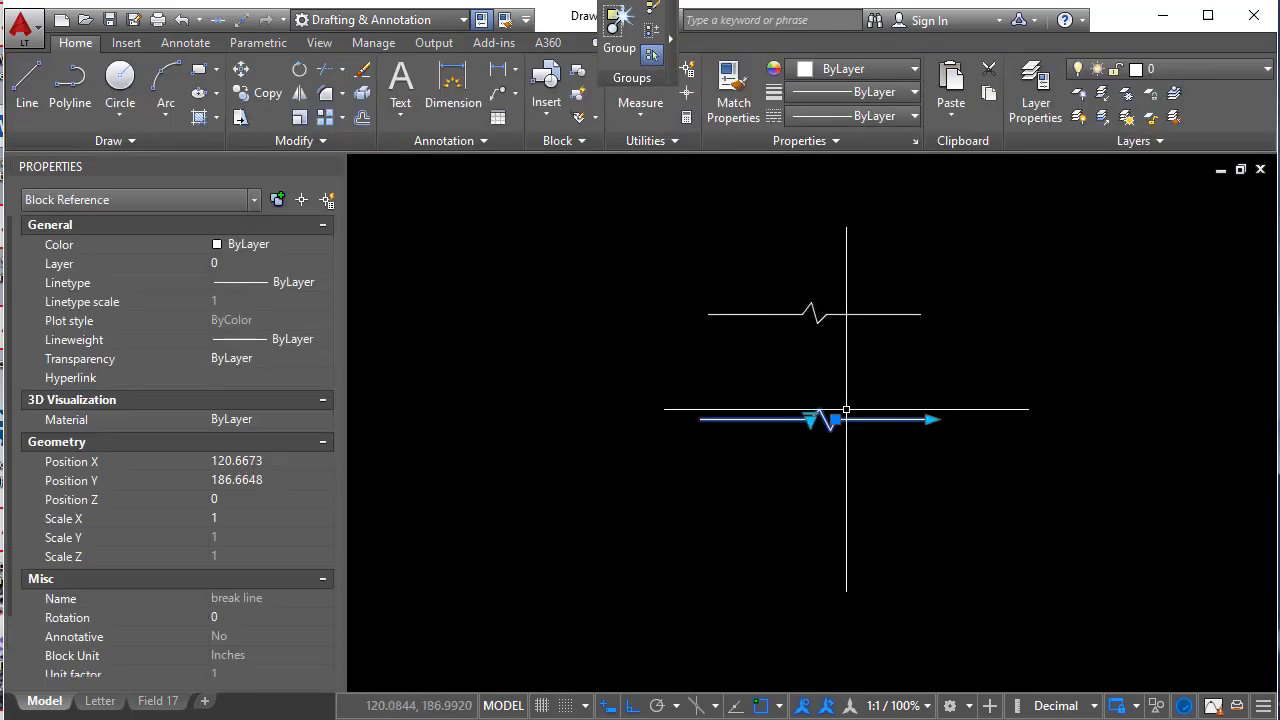
left_click(930, 419)
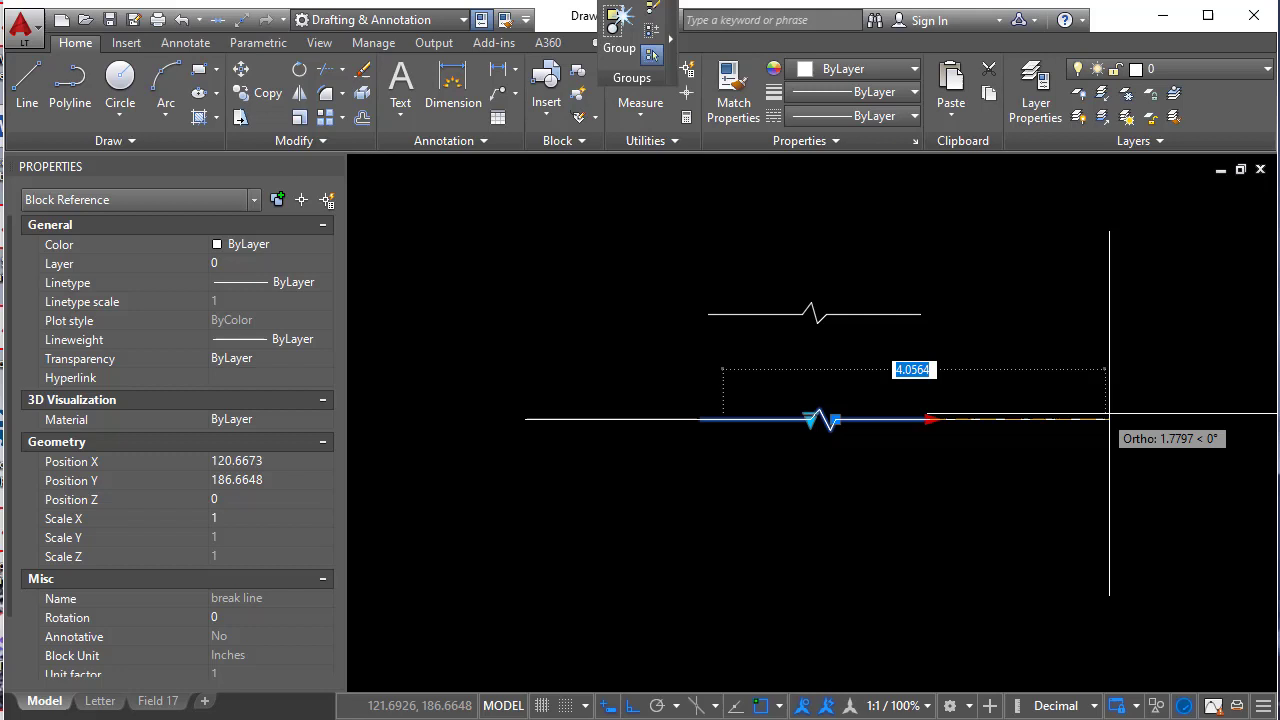
left_click(940, 419)
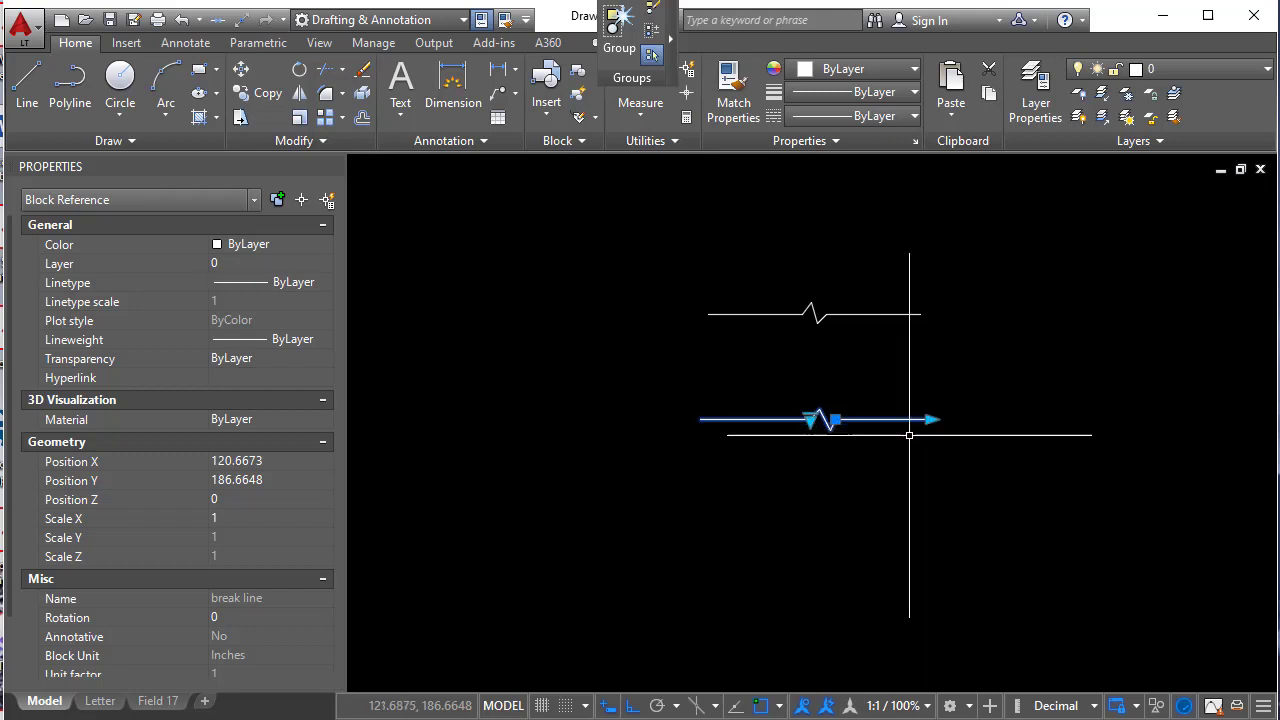
- Switch the break line to the Double visibility state and stretch it again
left_click(820, 415)
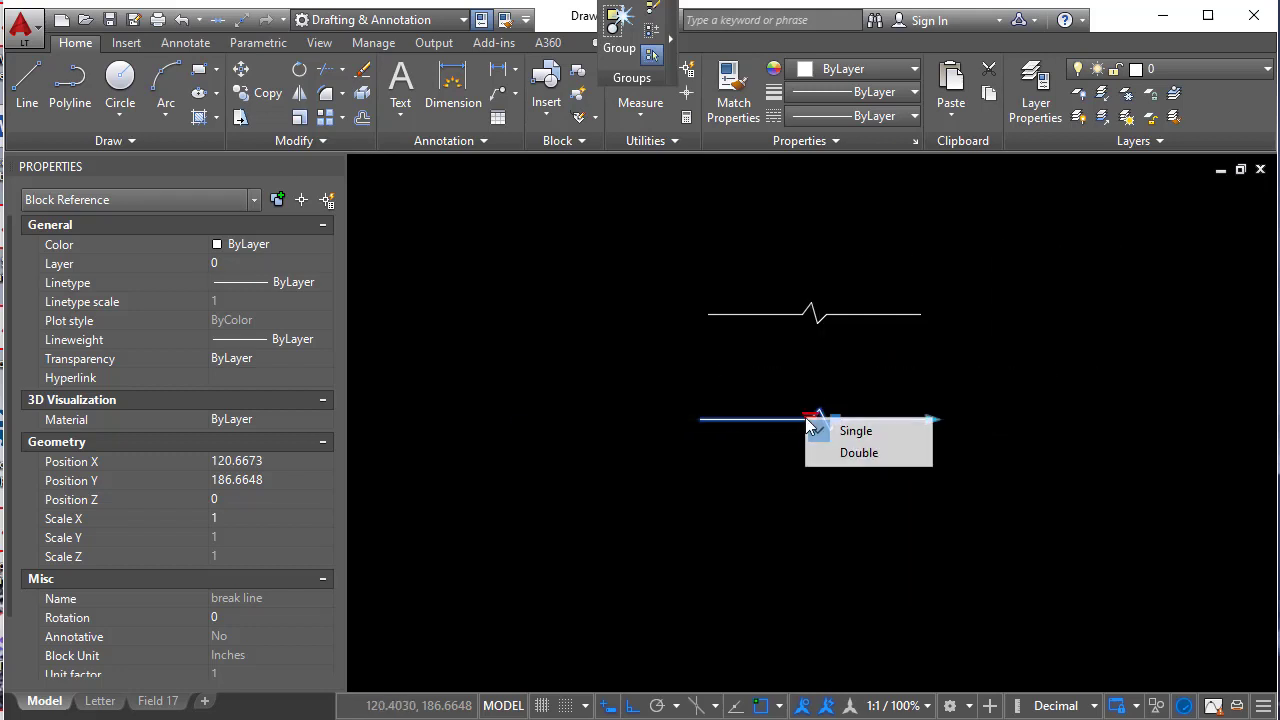
left_click(848, 453)
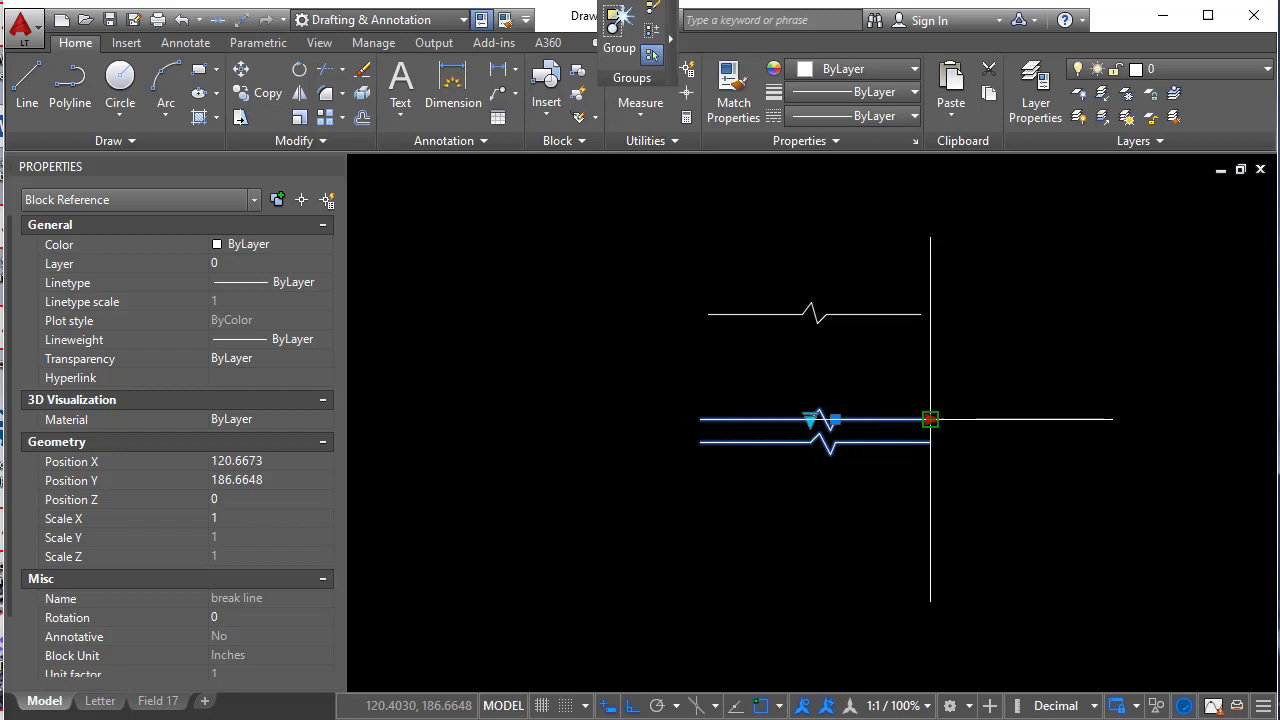
left_click(931, 421)
left_click(953, 419)
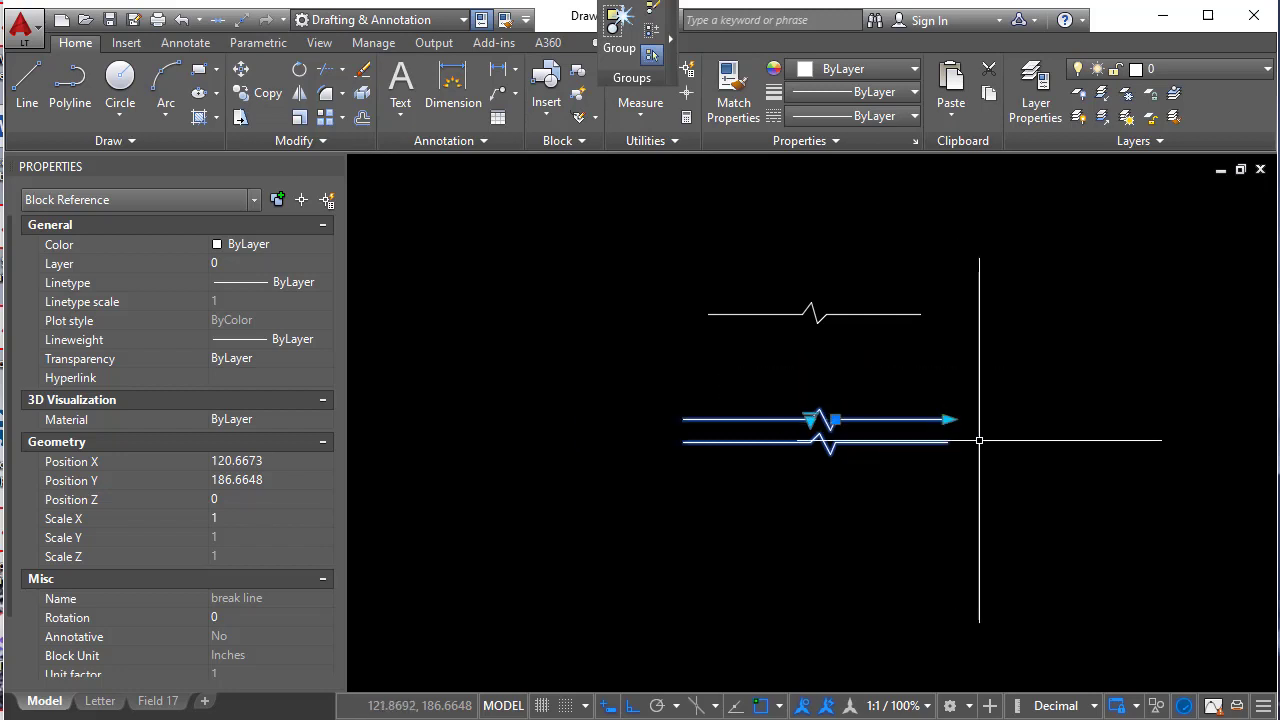
key("Escape")
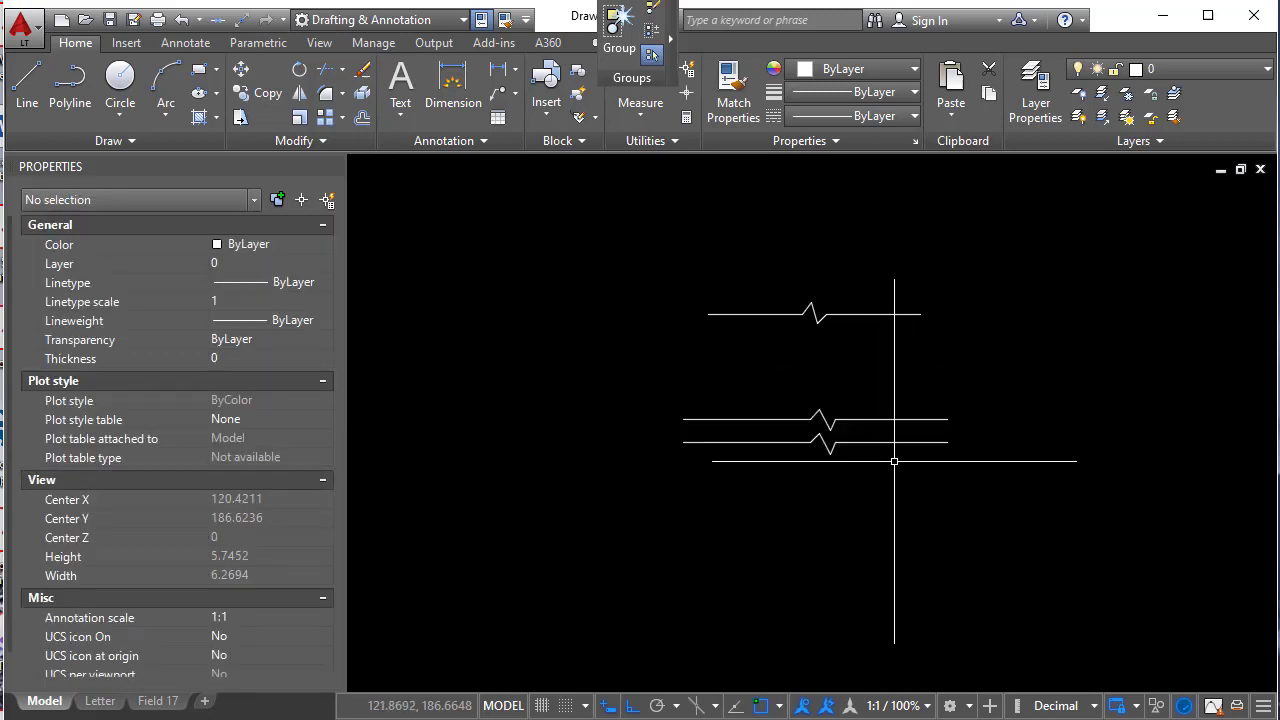